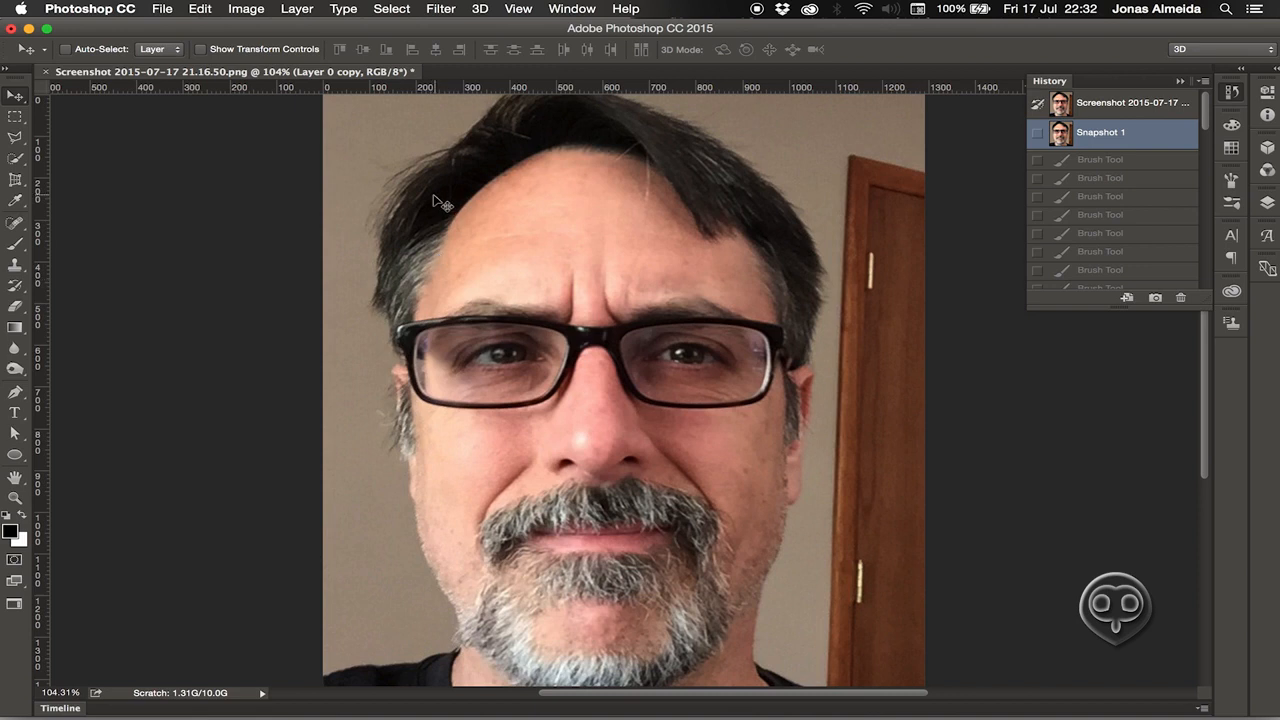
pyautogui.press('super+w')
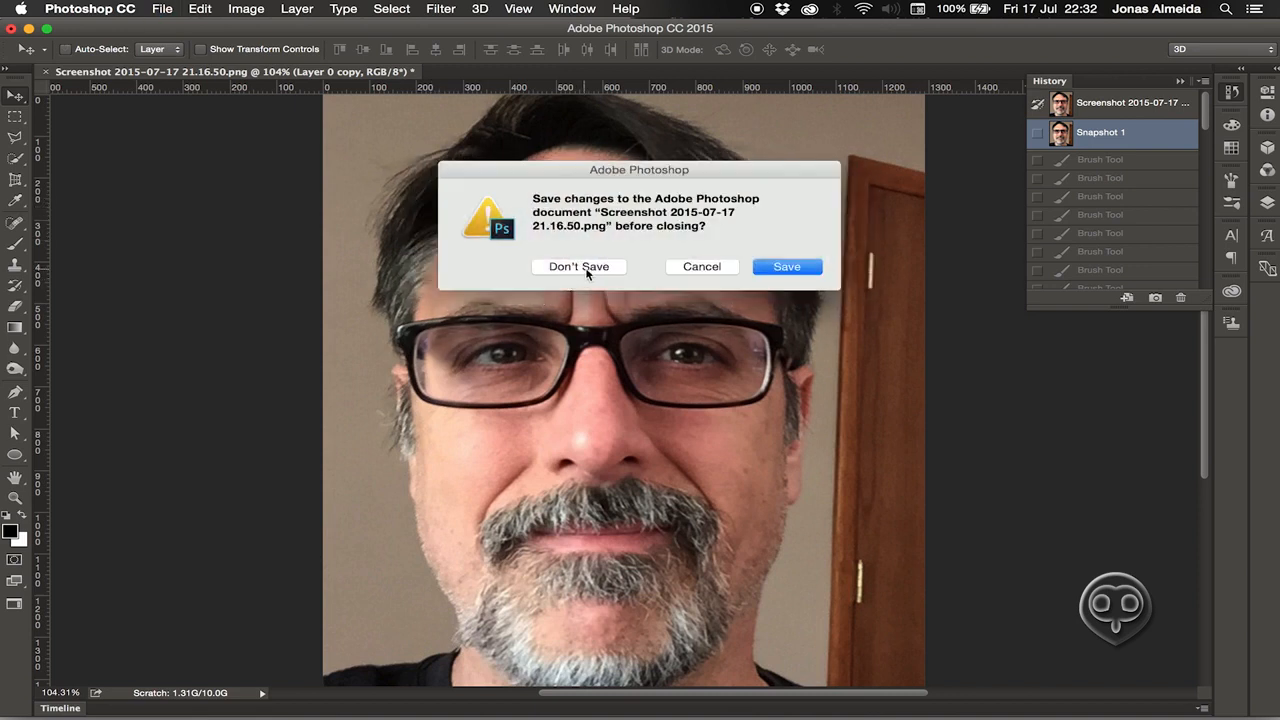
pyautogui.click(584, 267)
pyautogui.press('super+o')
pyautogui.click(604, 190)
pyautogui.click(905, 601)
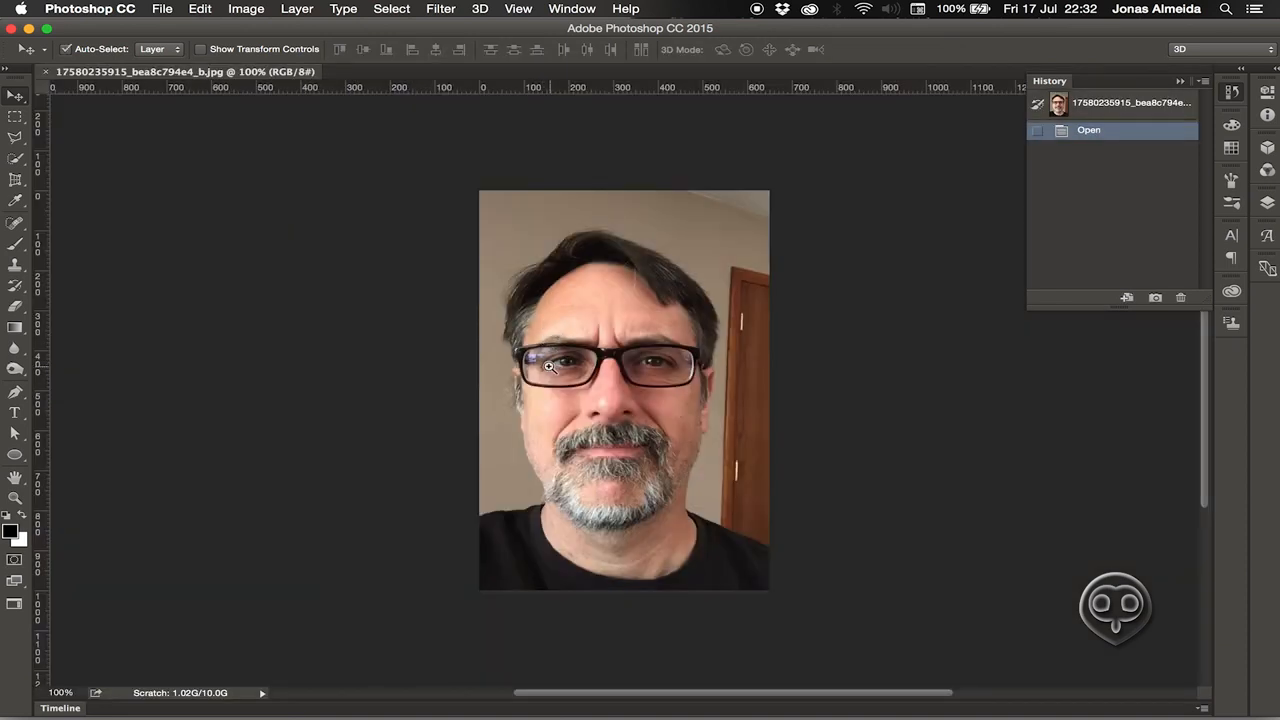
pyautogui.moveTo(549, 373); pyautogui.dragTo(598, 346)
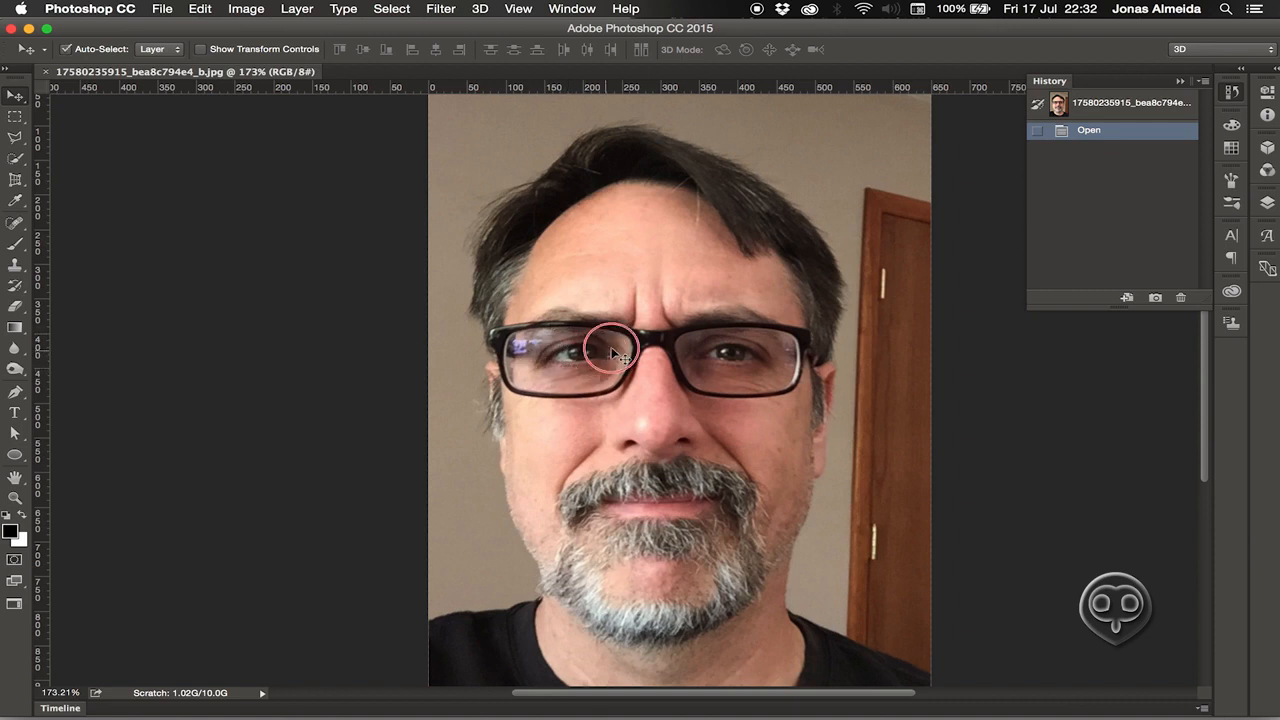
# Zoom in on the face and float the Layers panel as a shorter compact panel.
pyautogui.moveTo(600, 357); pyautogui.dragTo(626, 345)
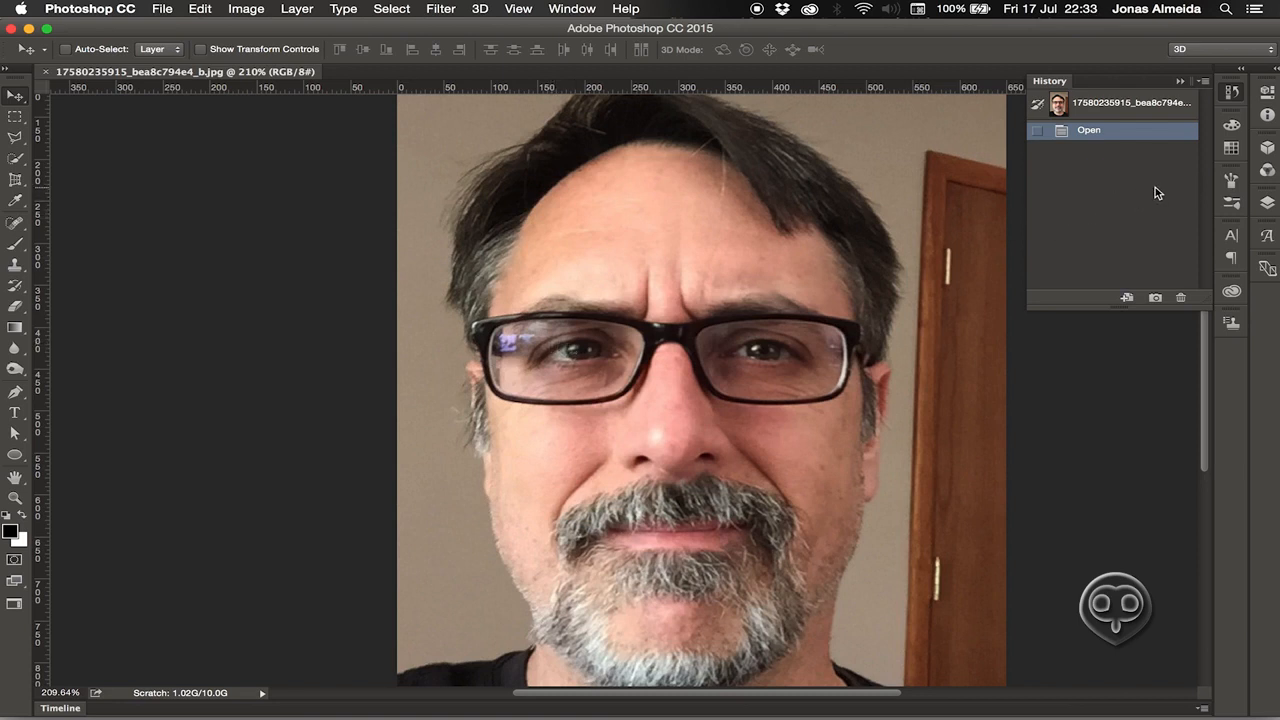
pyautogui.click(1234, 93)
pyautogui.click(1267, 203)
pyautogui.moveTo(1002, 190); pyautogui.dragTo(933, 154)
pyautogui.moveTo(1062, 140); pyautogui.dragTo(1086, 119)
pyautogui.moveTo(1184, 616); pyautogui.dragTo(1178, 348)
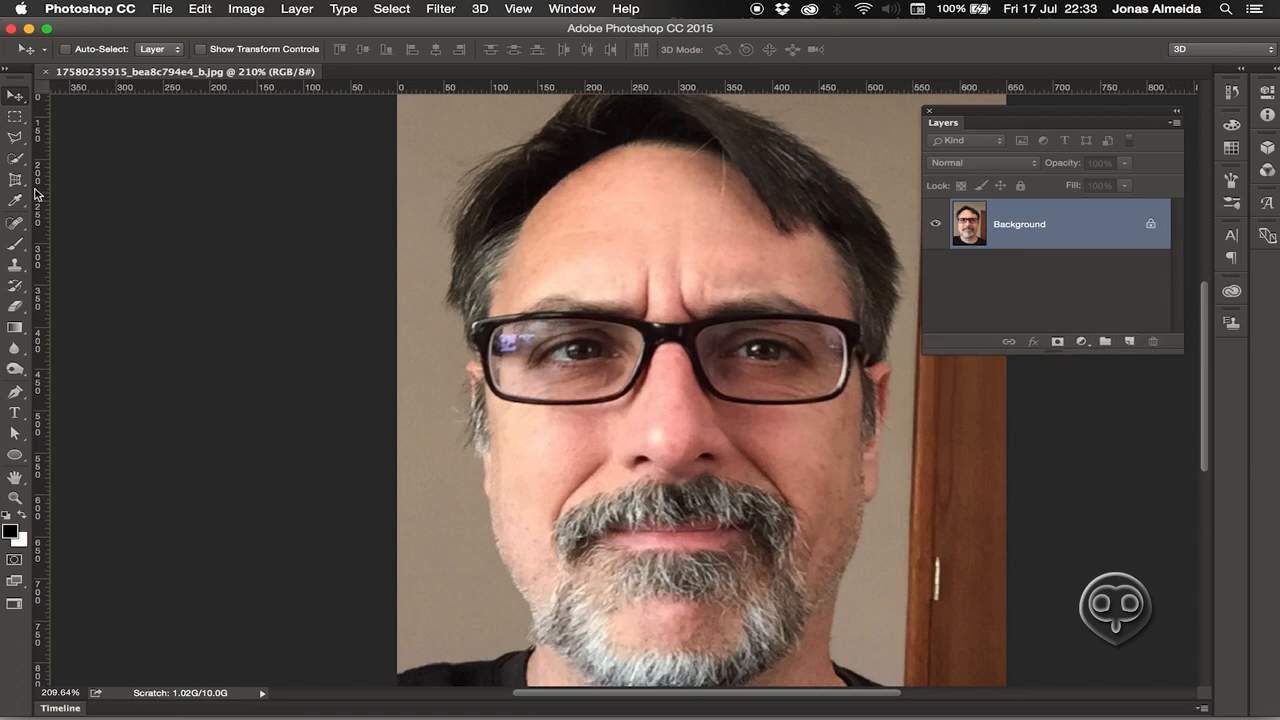
pyautogui.click(18, 266)
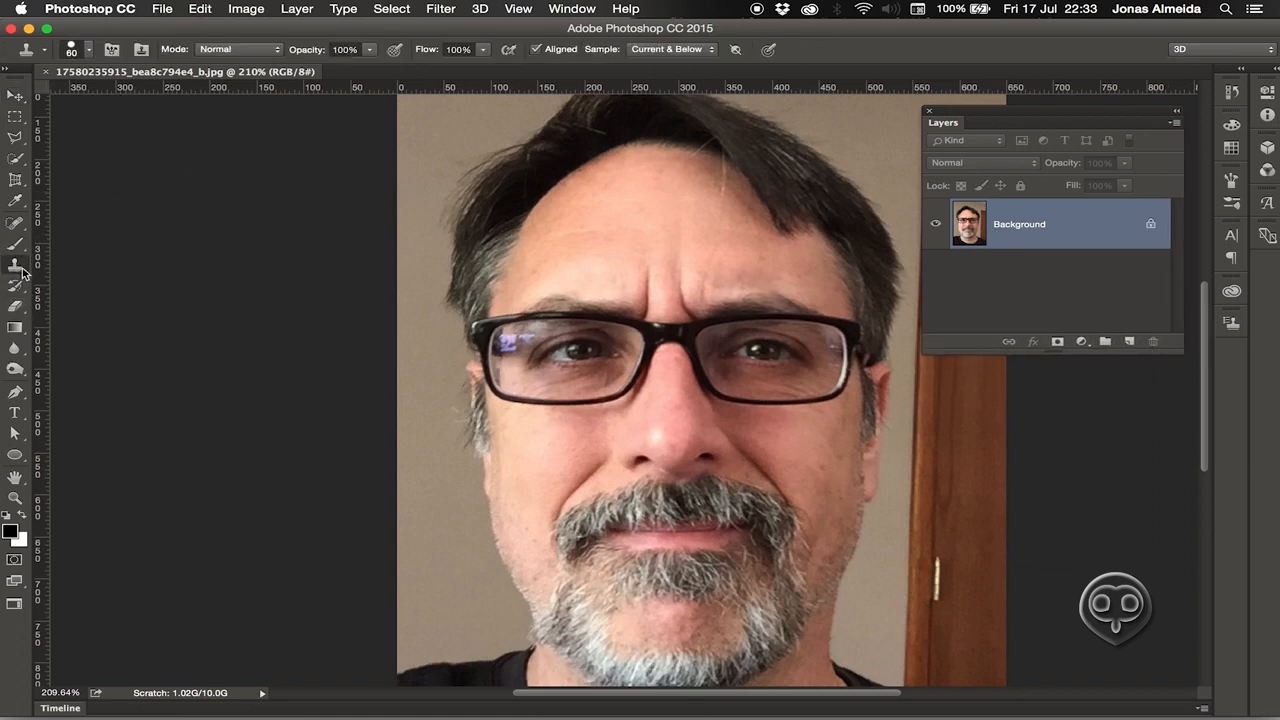
# With the Clone Stamp tool chosen, add an empty Layer 1 above the Background.
pyautogui.moveTo(16, 266); pyautogui.dragTo(80, 268)
pyautogui.moveTo(1180, 352); pyautogui.dragTo(1190, 448)
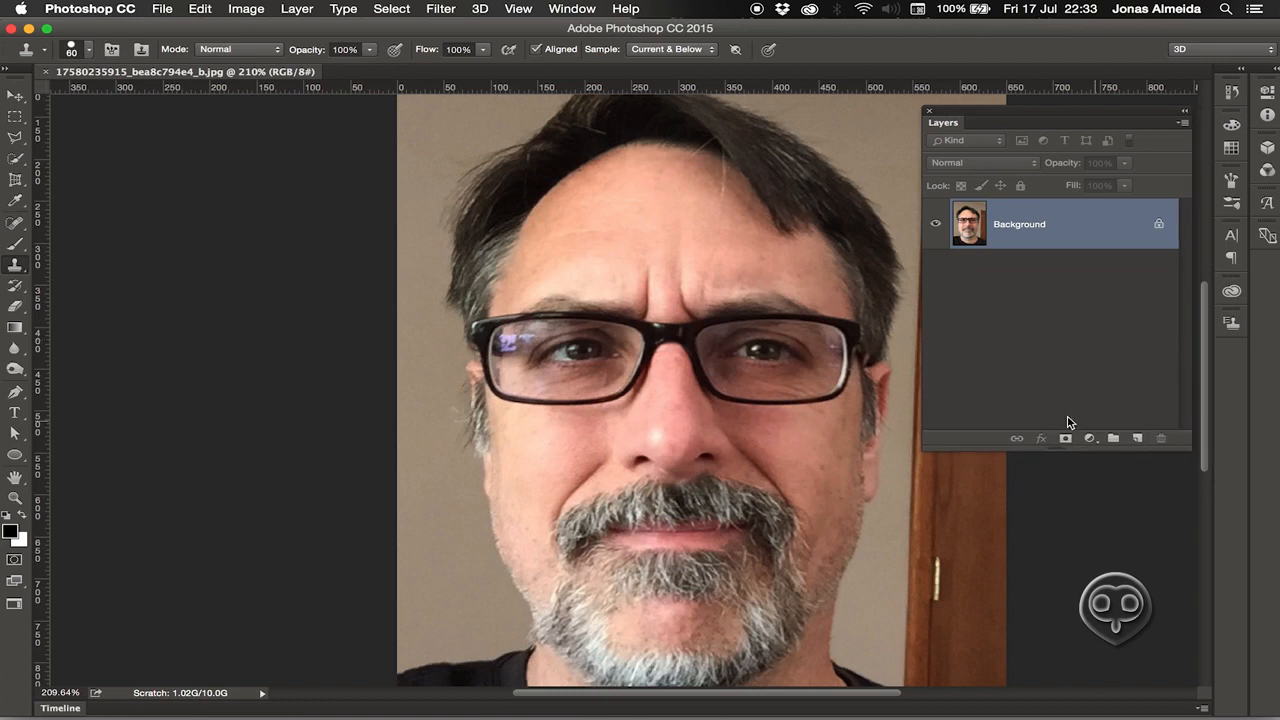
pyautogui.click(1136, 438)
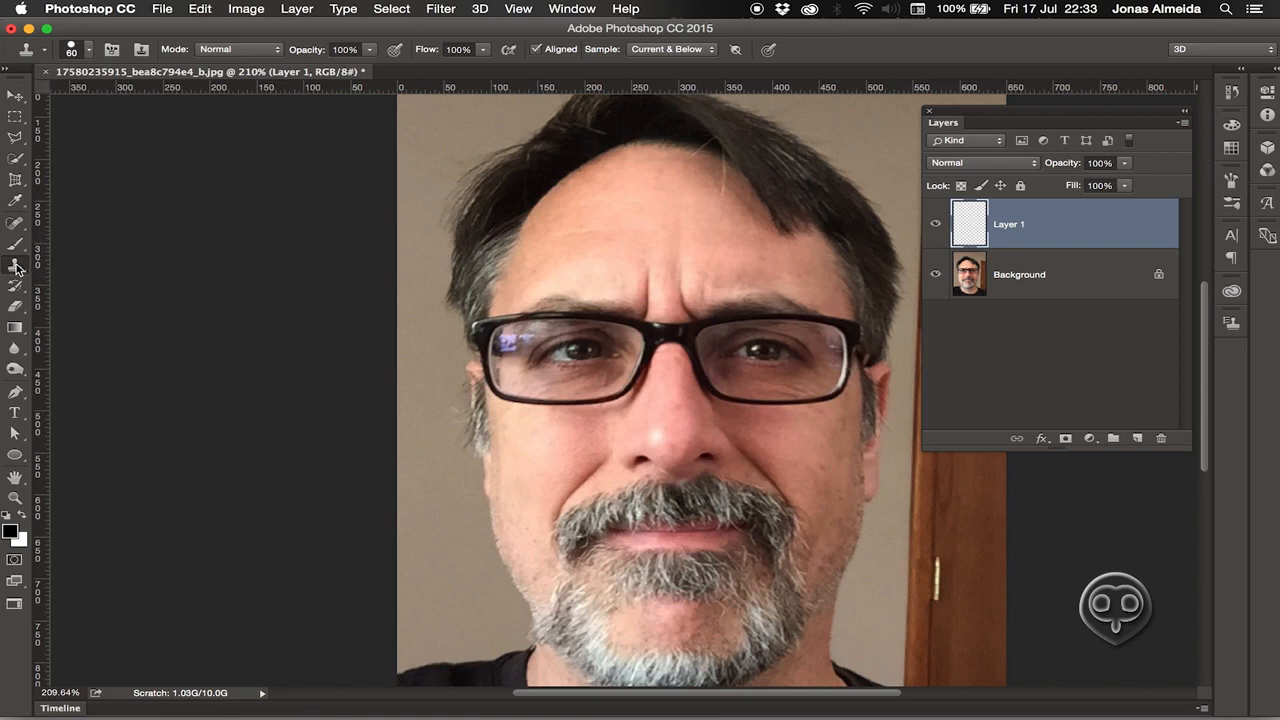
pyautogui.click(664, 50)
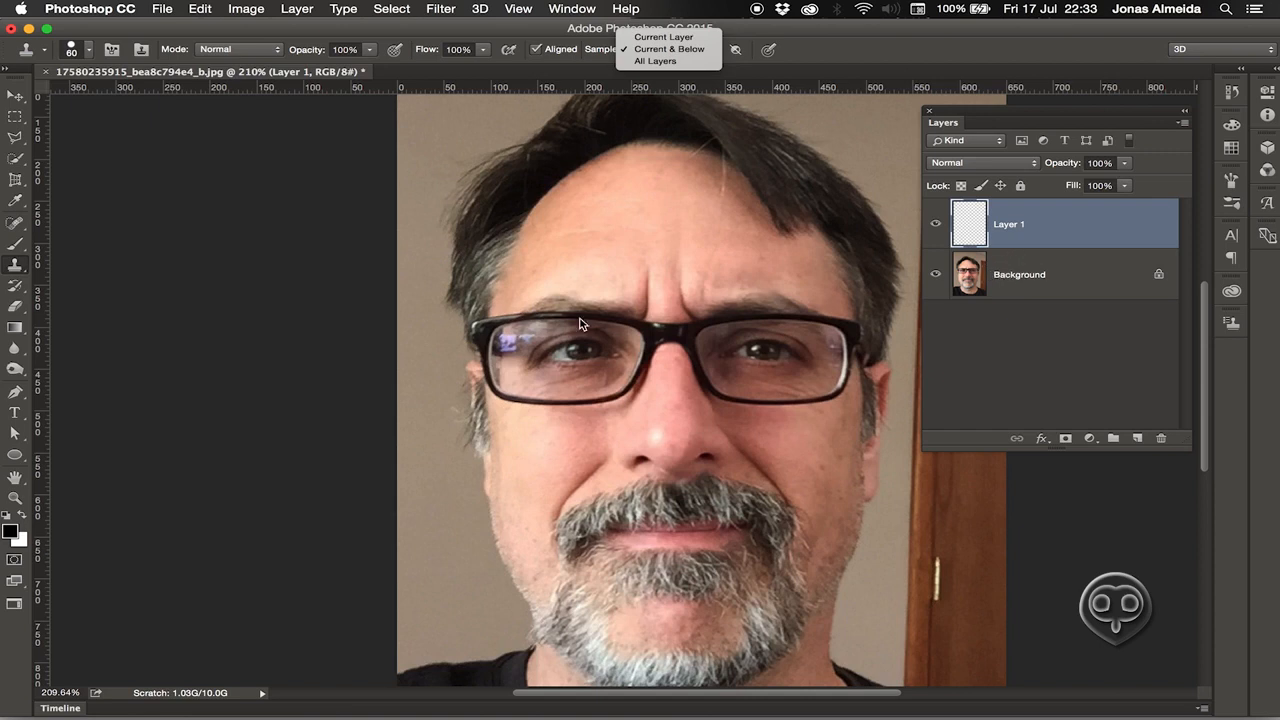
# Keep sampling on Current & Below and float the Clone Source panel at the left.
pyautogui.click(15, 268)
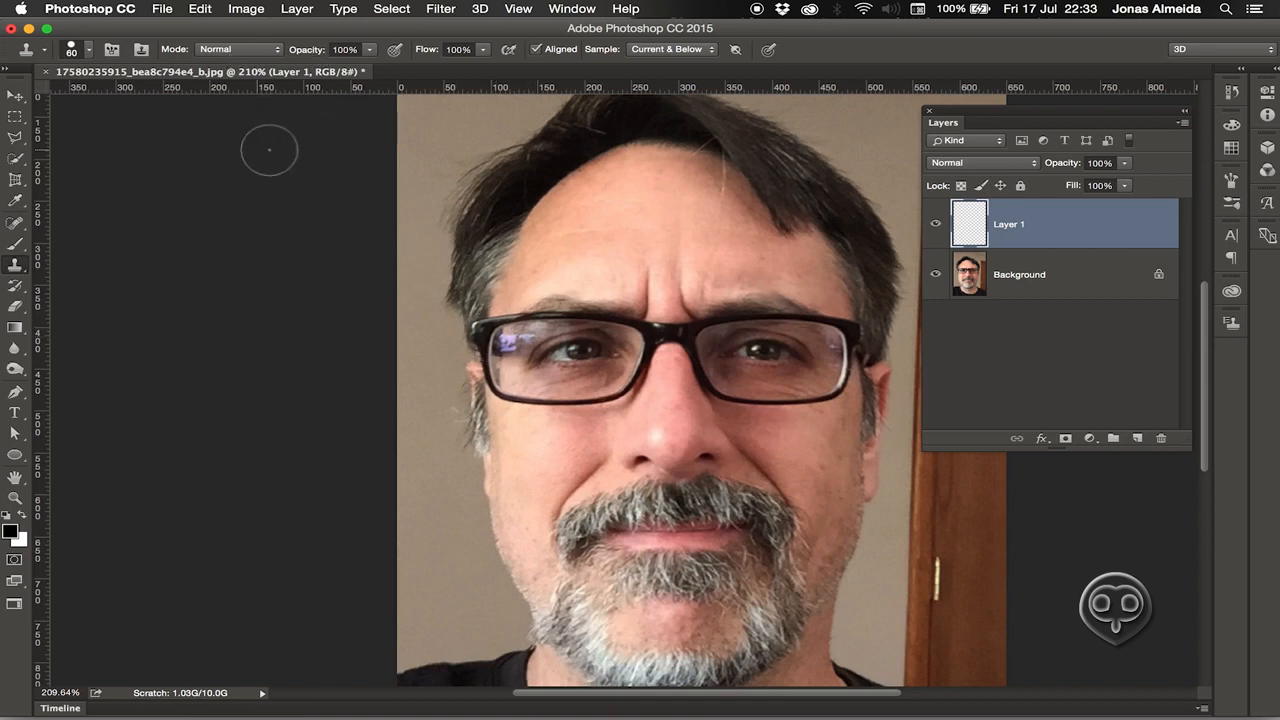
pyautogui.click(142, 52)
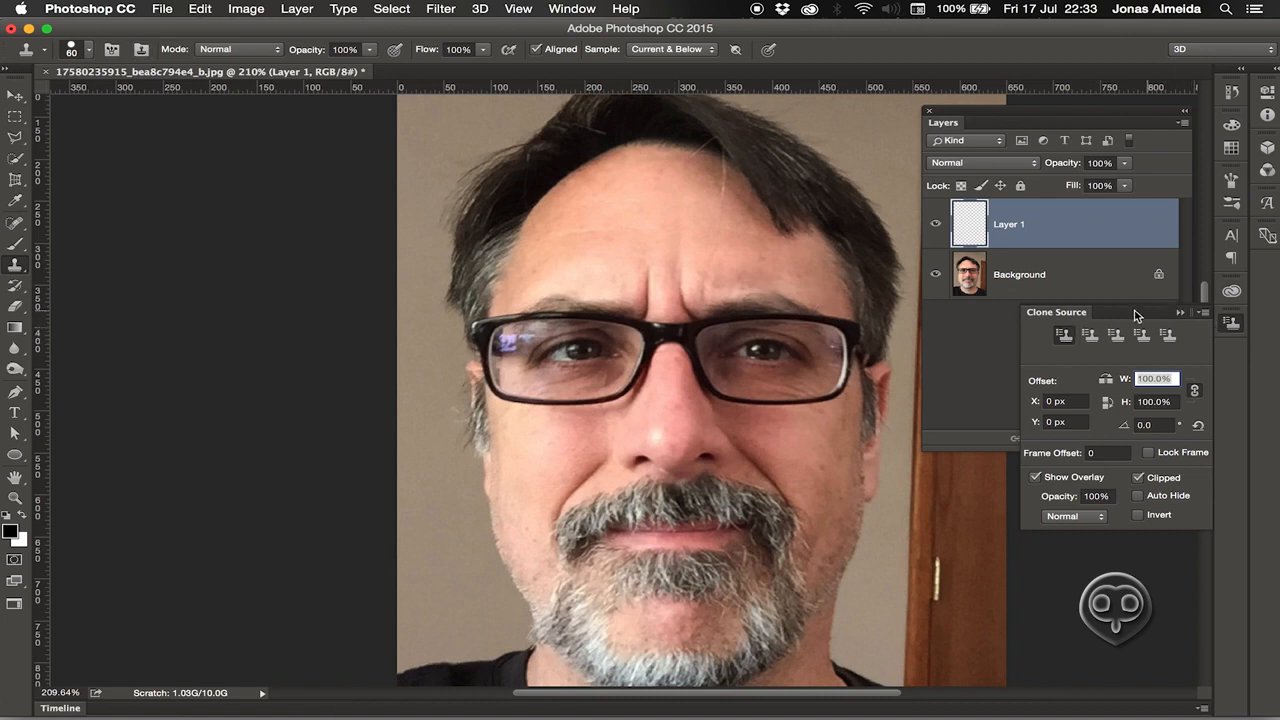
pyautogui.moveTo(1040, 312)
pyautogui.mouseDown()
pyautogui.moveTo(893, 365)
pyautogui.moveTo(163, 163)
pyautogui.moveTo(158, 140)
pyautogui.mouseUp()
pyautogui.click(553, 10)
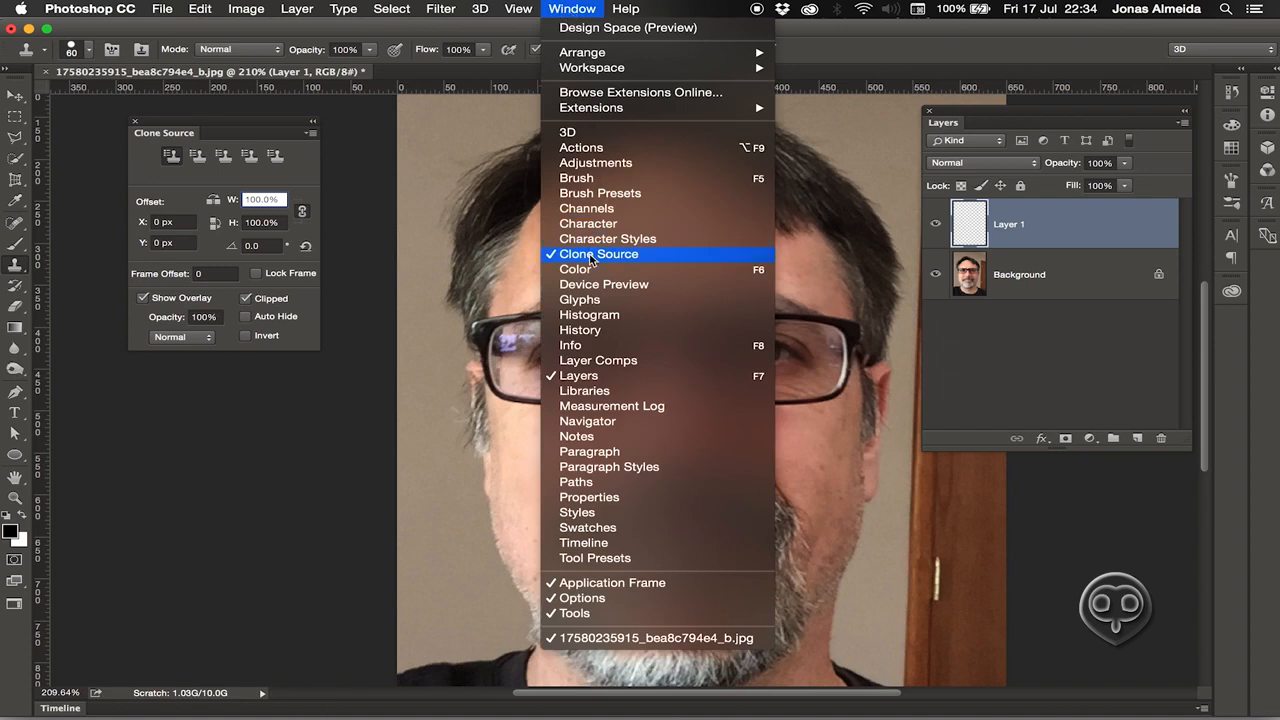
pyautogui.click(219, 128)
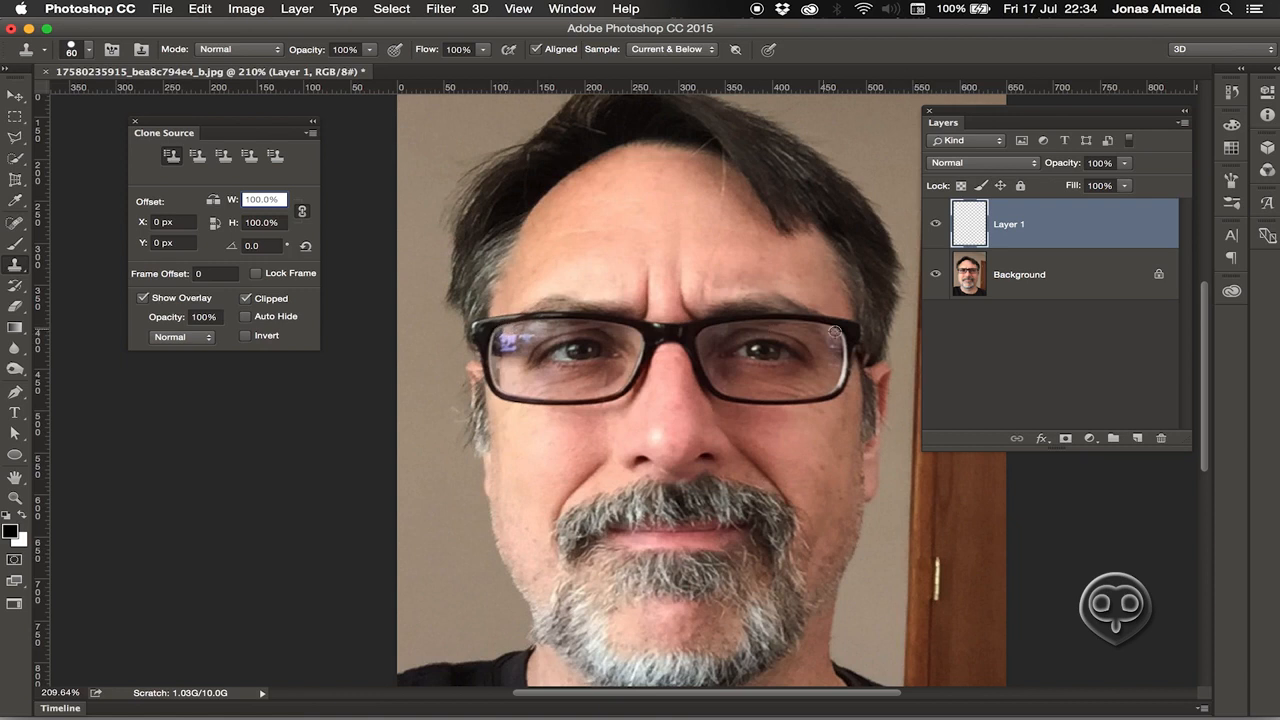
# Set a clone source point on the portrait, toggle Show Overlay off and on, and resample.
pyautogui.keyDown('alt'); pyautogui.click(640, 331); pyautogui.keyUp('alt')
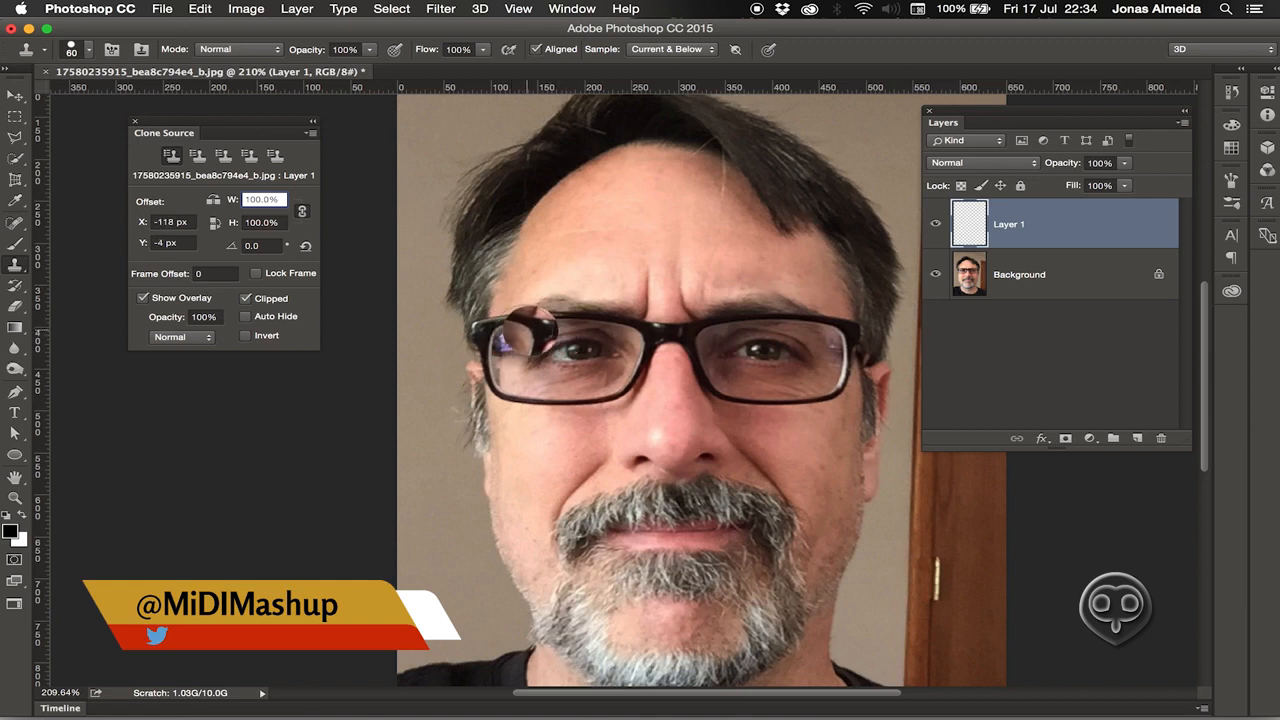
pyautogui.click(143, 298)
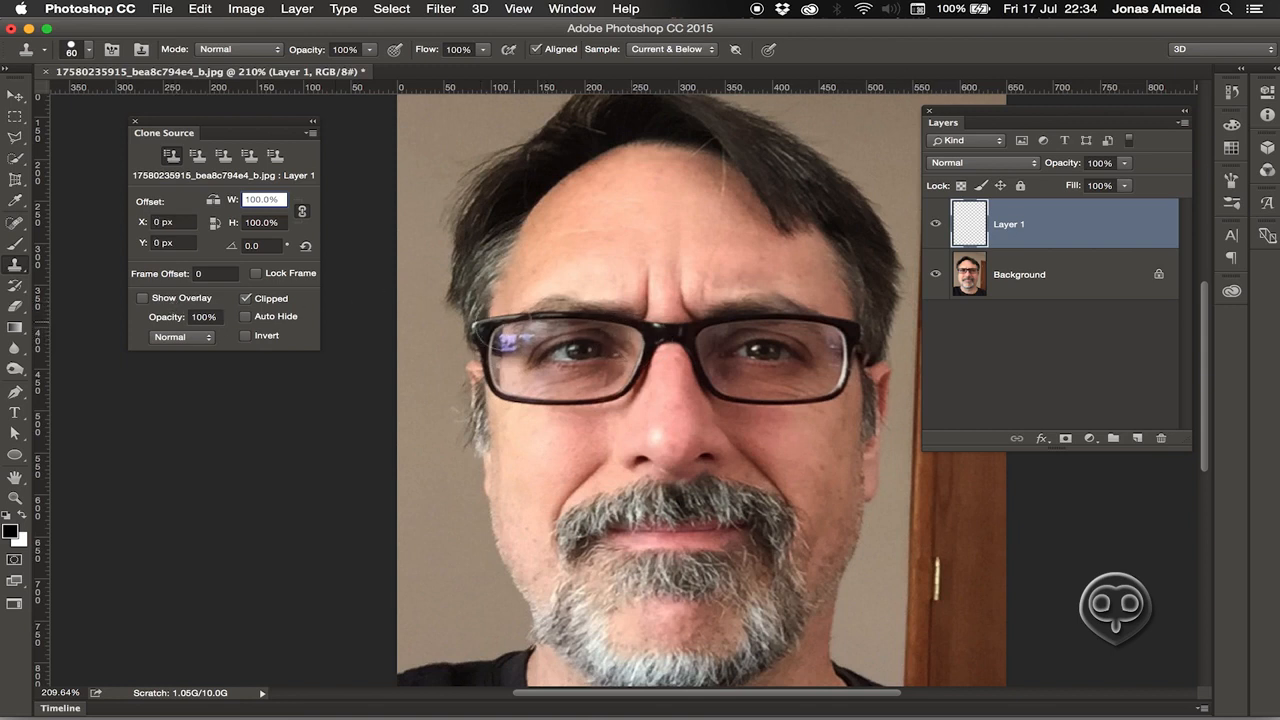
pyautogui.click(142, 299)
pyautogui.keyDown('alt'); pyautogui.click(697, 338); pyautogui.keyUp('alt')
pyautogui.keyDown('alt'); pyautogui.click(842, 334); pyautogui.keyUp('alt')
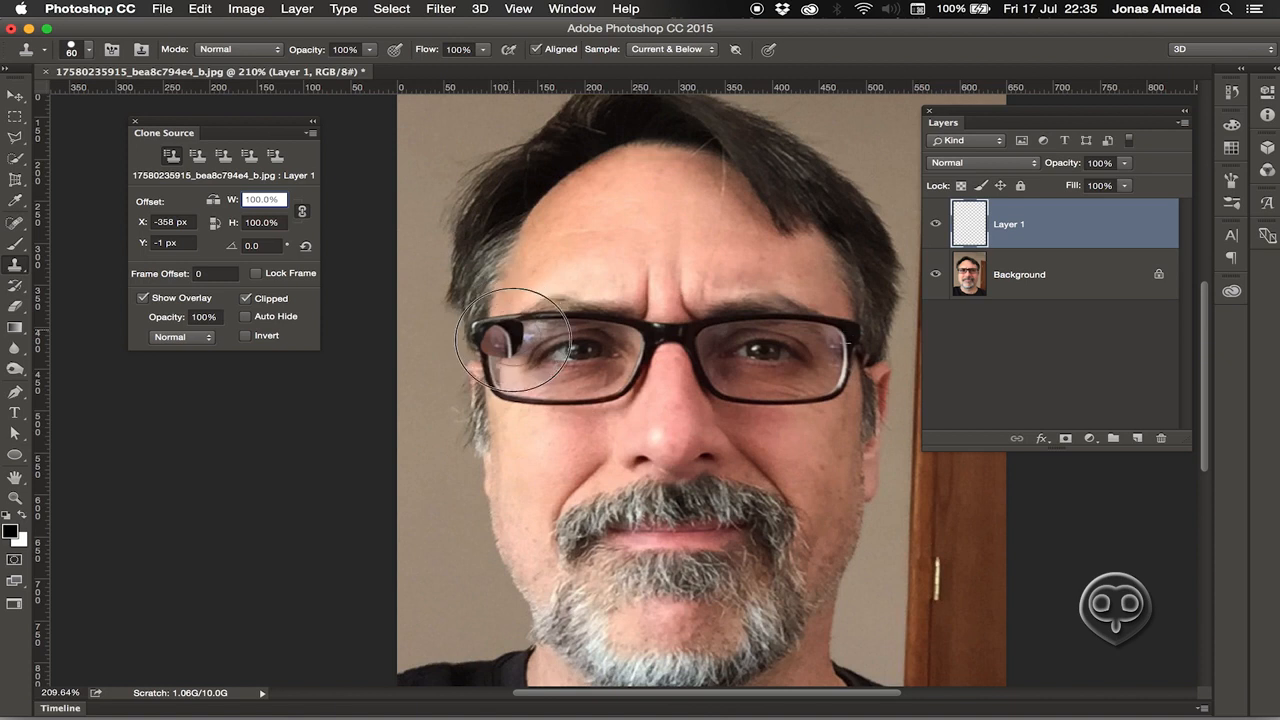
pyautogui.moveTo(493, 320)
pyautogui.mouseDown()
pyautogui.moveTo(480, 345)
pyautogui.moveTo(485, 360)
pyautogui.moveTo(505, 365)
pyautogui.moveTo(500, 355)
pyautogui.mouseUp()
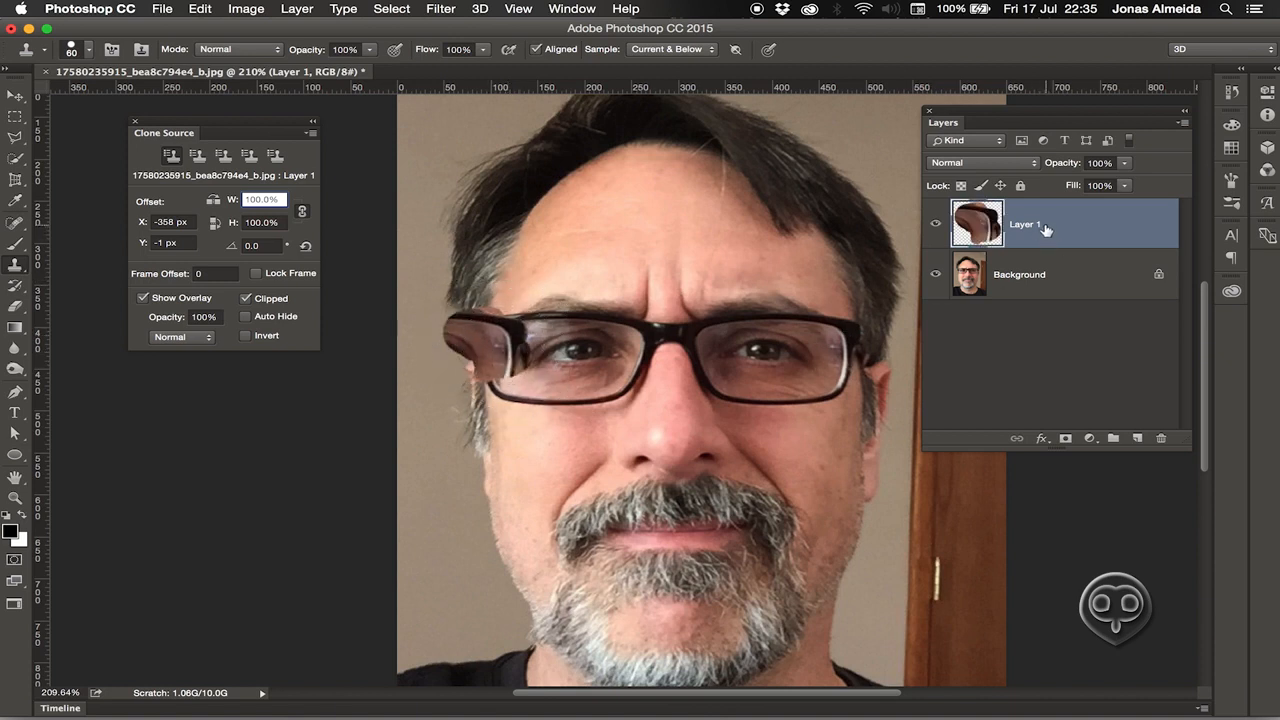
pyautogui.click(197, 12)
pyautogui.click(212, 10)
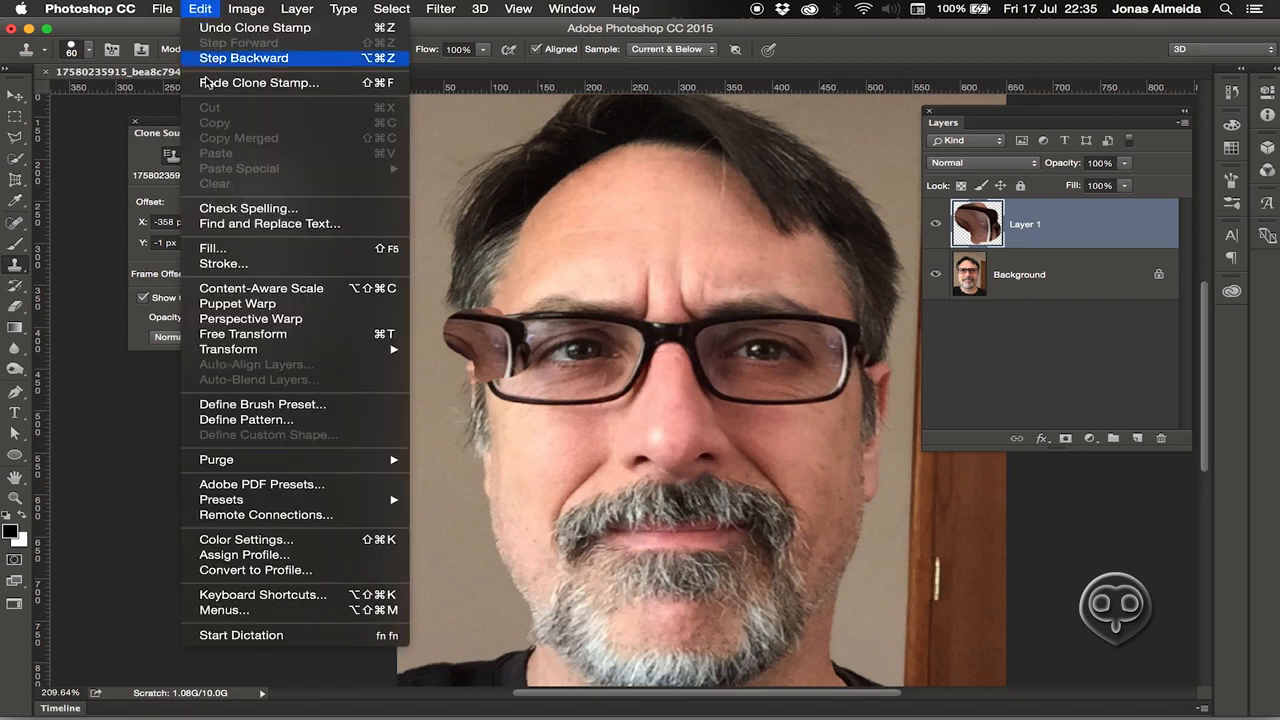
pyautogui.moveTo(310, 350)
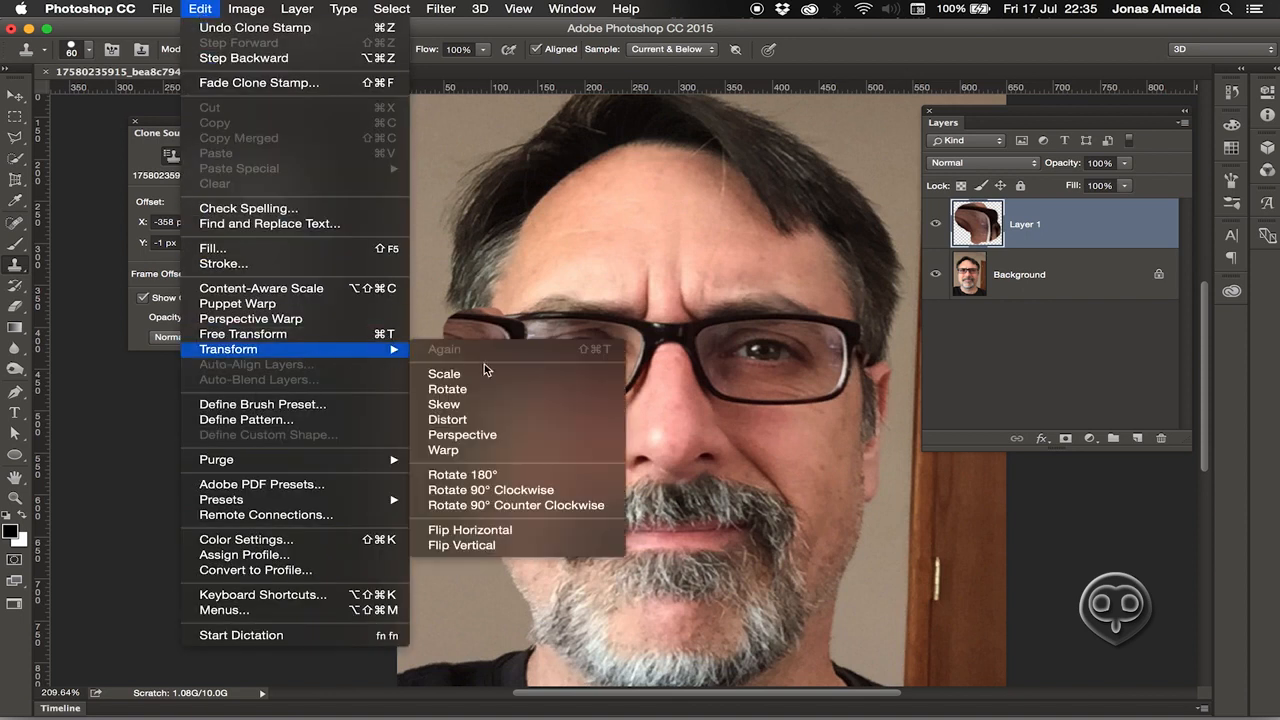
pyautogui.click(492, 531)
pyautogui.press('v')
pyautogui.moveTo(505, 352)
pyautogui.mouseDown()
pyautogui.moveTo(522, 323)
pyautogui.moveTo(490, 344)
pyautogui.mouseUp()
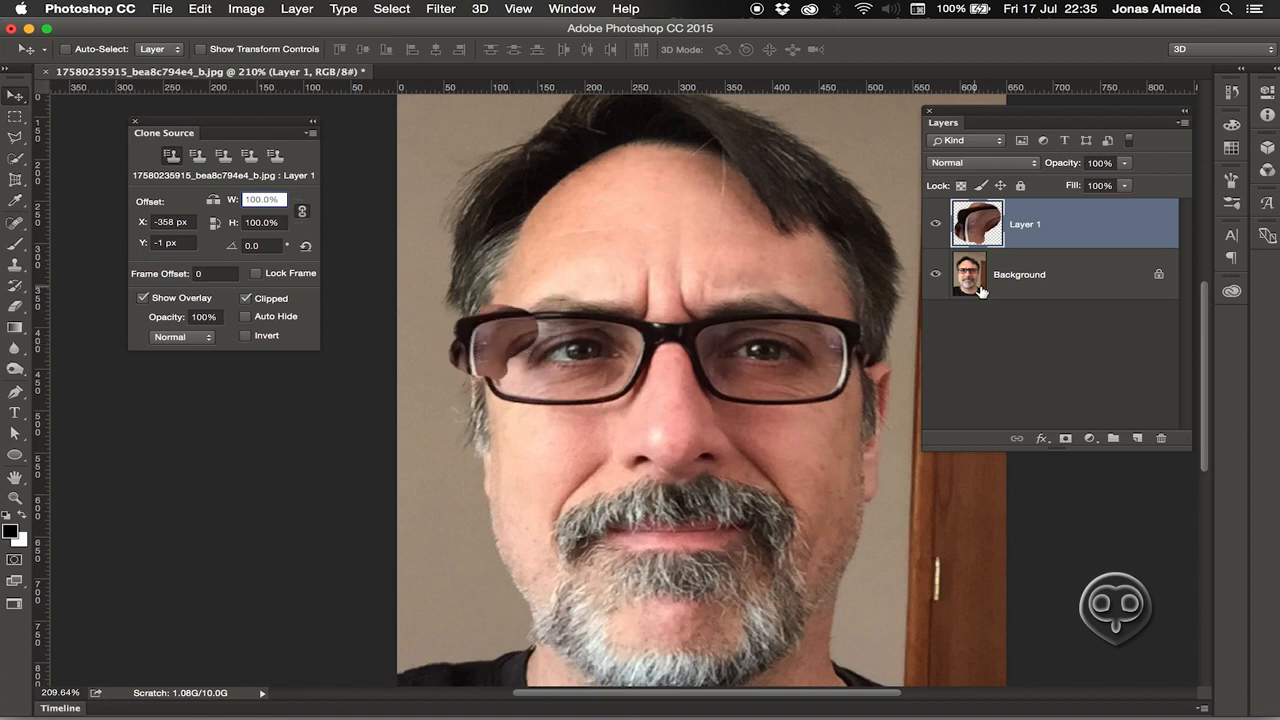
pyautogui.moveTo(1092, 245); pyautogui.dragTo(1160, 438)
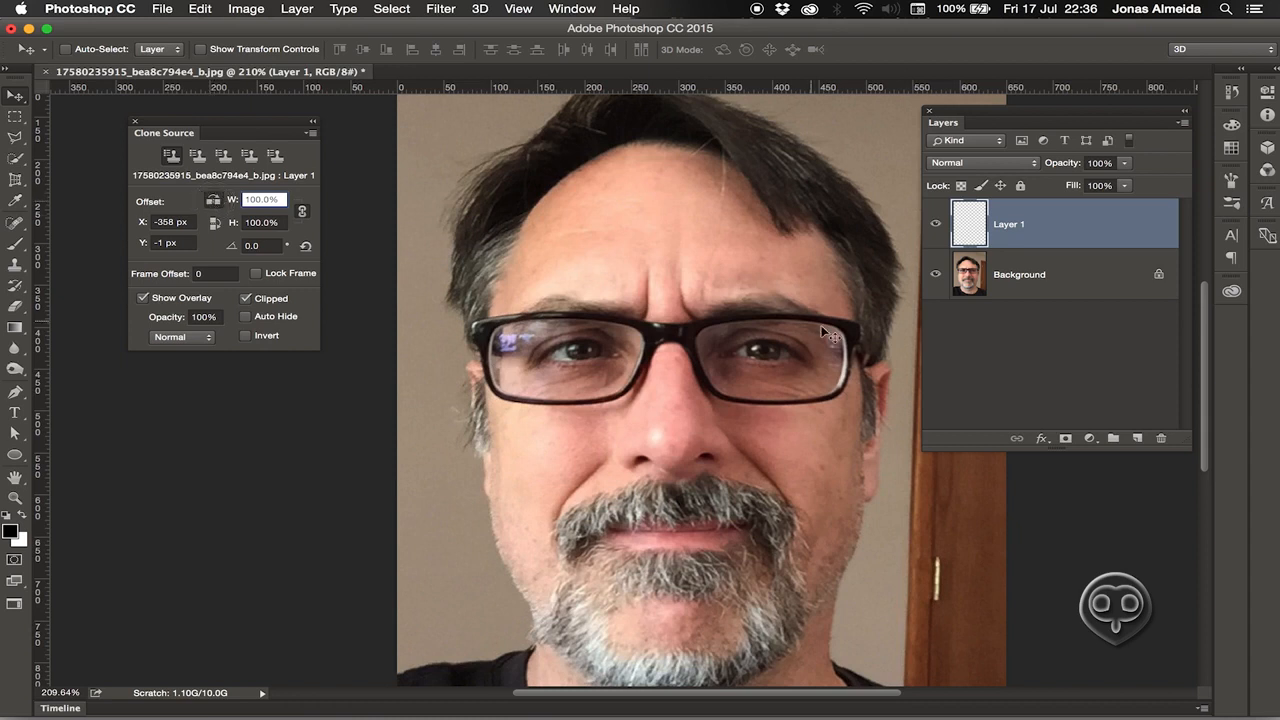
# Sample the other lens and clone-stamp a patch over the left lens on Layer 1.
pyautogui.press('s')
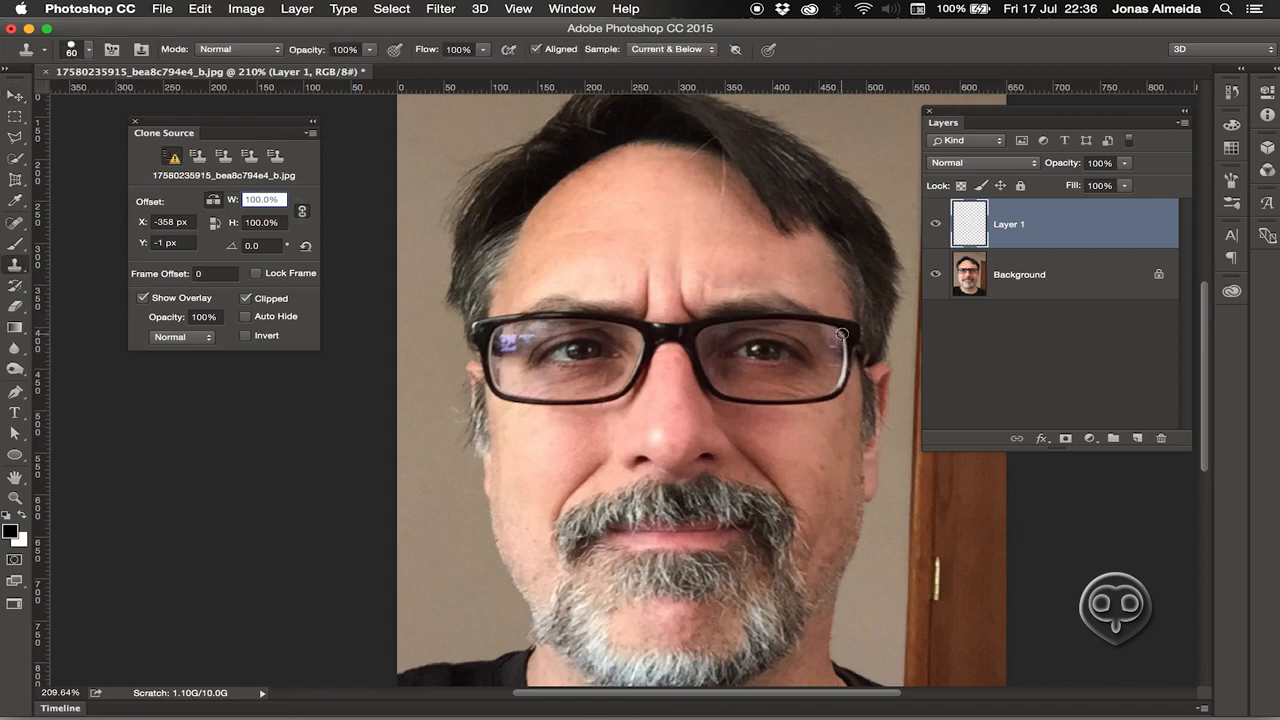
pyautogui.keyDown('alt'); pyautogui.click(841, 333); pyautogui.keyUp('alt')
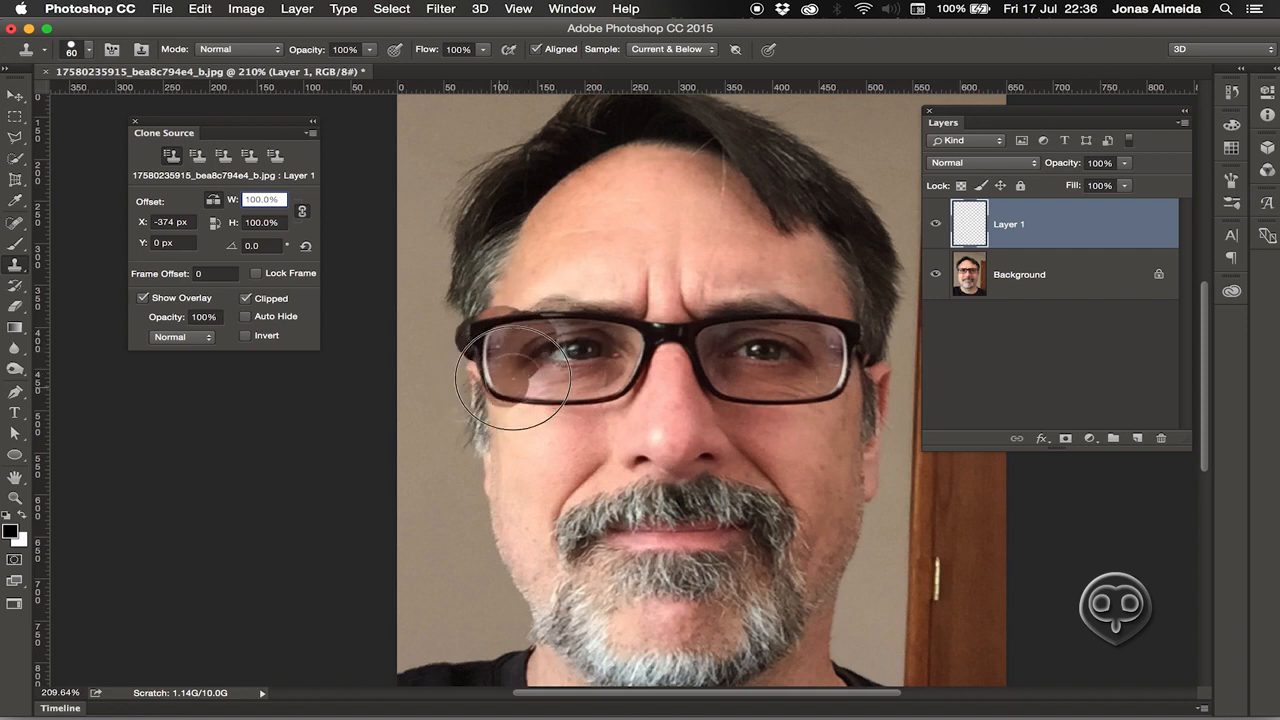
pyautogui.moveTo(482, 357)
pyautogui.mouseDown()
pyautogui.moveTo(484, 313)
pyautogui.moveTo(517, 311)
pyautogui.moveTo(527, 316)
pyautogui.moveTo(483, 326)
pyautogui.moveTo(490, 387)
pyautogui.moveTo(553, 396)
pyautogui.moveTo(548, 323)
pyautogui.moveTo(545, 405)
pyautogui.mouseUp()
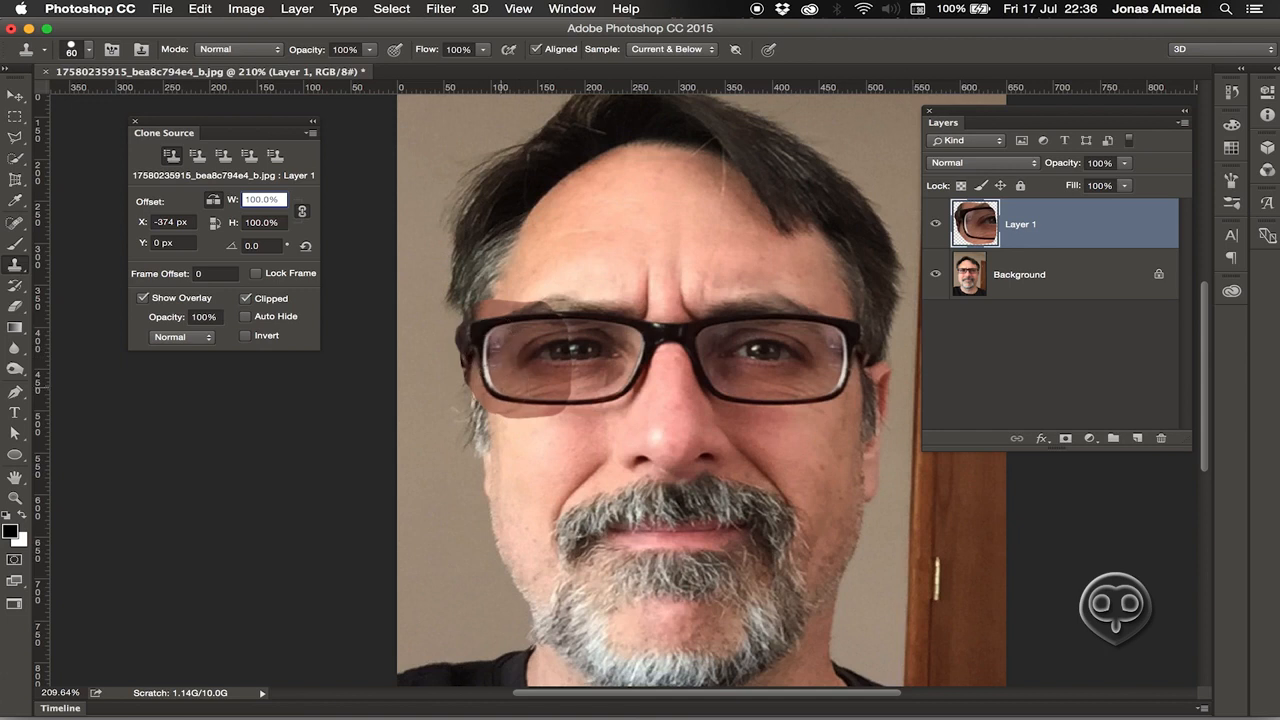
pyautogui.press('v')
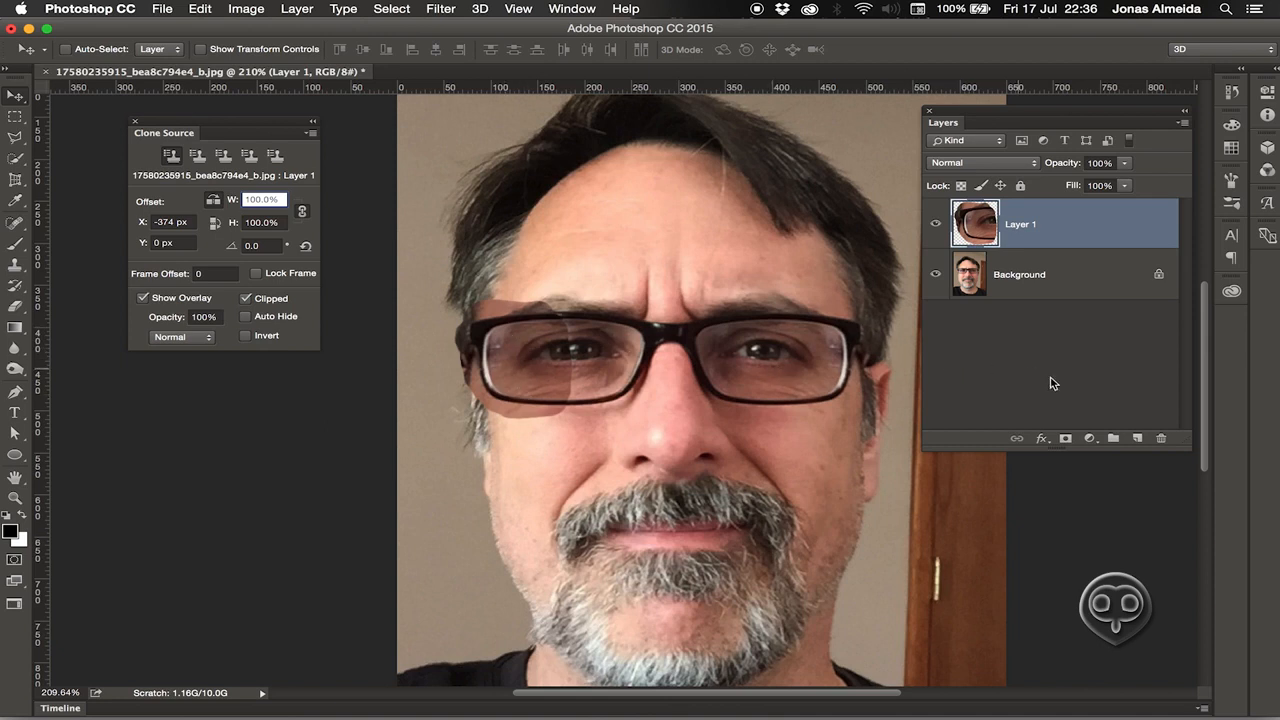
pyautogui.click(1091, 439)
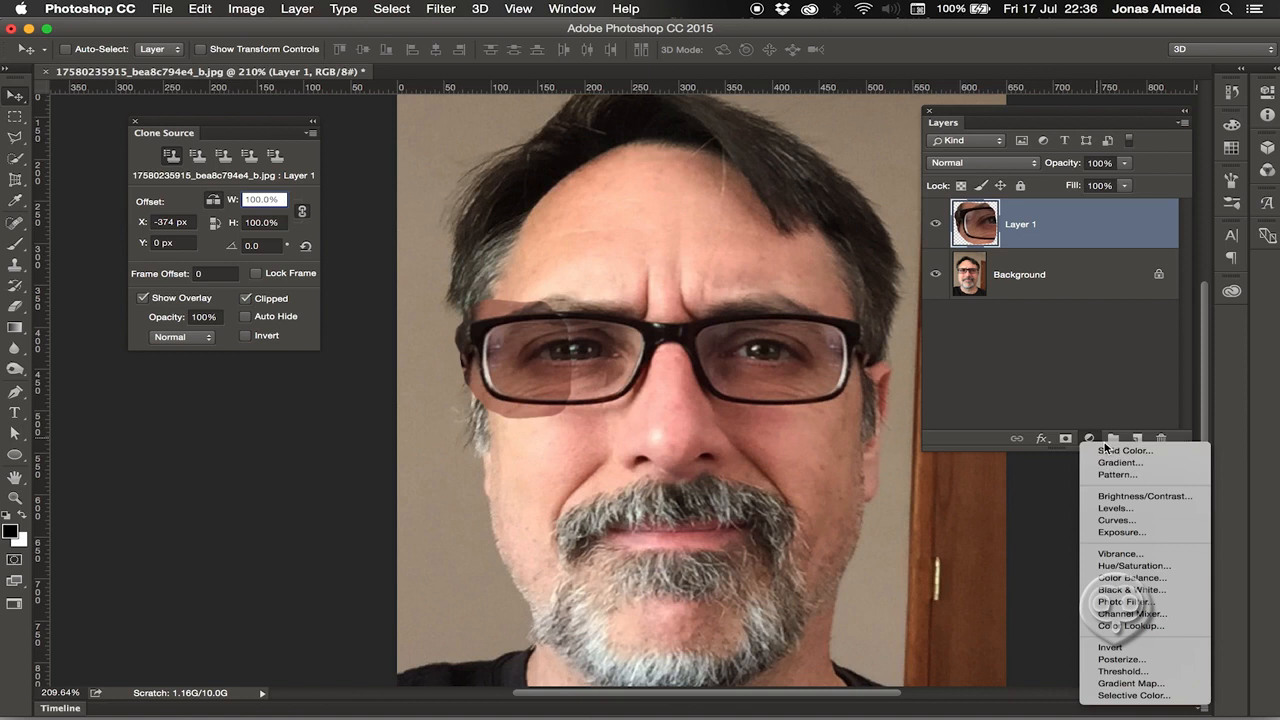
# Add a Brightness/Contrast layer clipped to the patch, set to Brightness 49 and Contrast 1.
pyautogui.click(1140, 496)
pyautogui.moveTo(1060, 172); pyautogui.dragTo(1125, 176)
pyautogui.click(1110, 461)
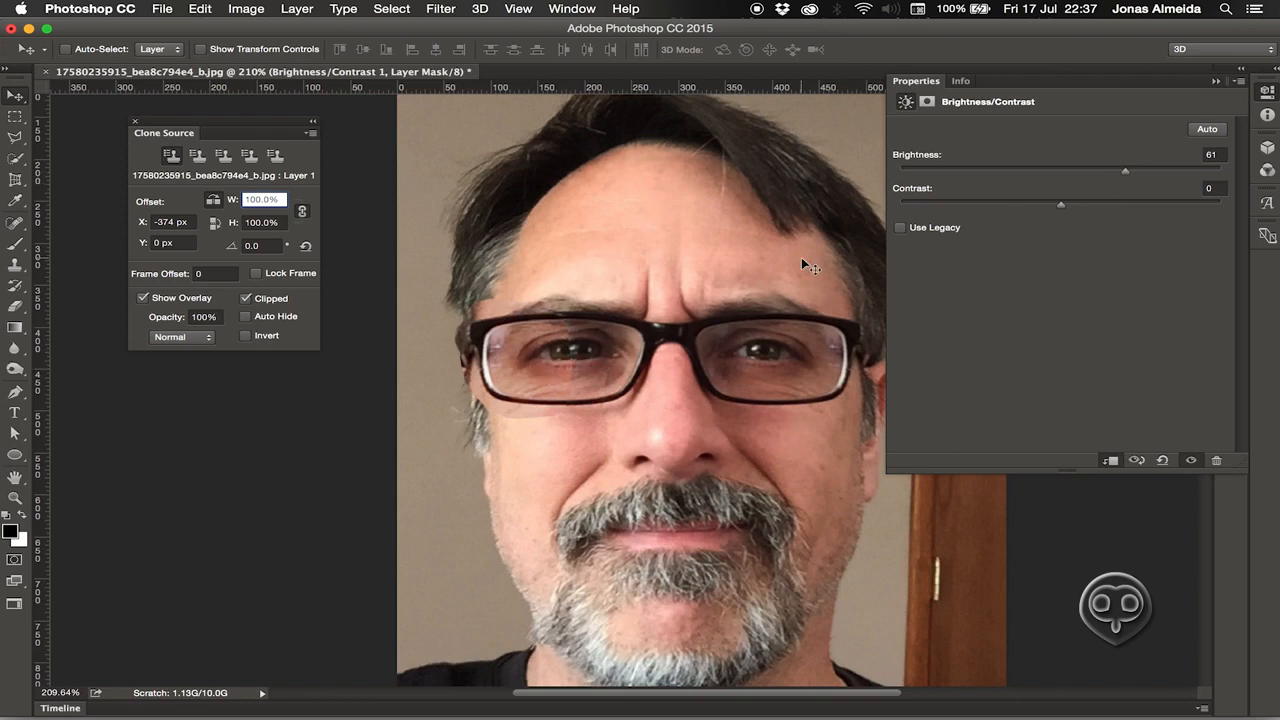
pyautogui.moveTo(1126, 174); pyautogui.dragTo(1116, 171)
pyautogui.moveTo(1062, 205); pyautogui.dragTo(1112, 170)
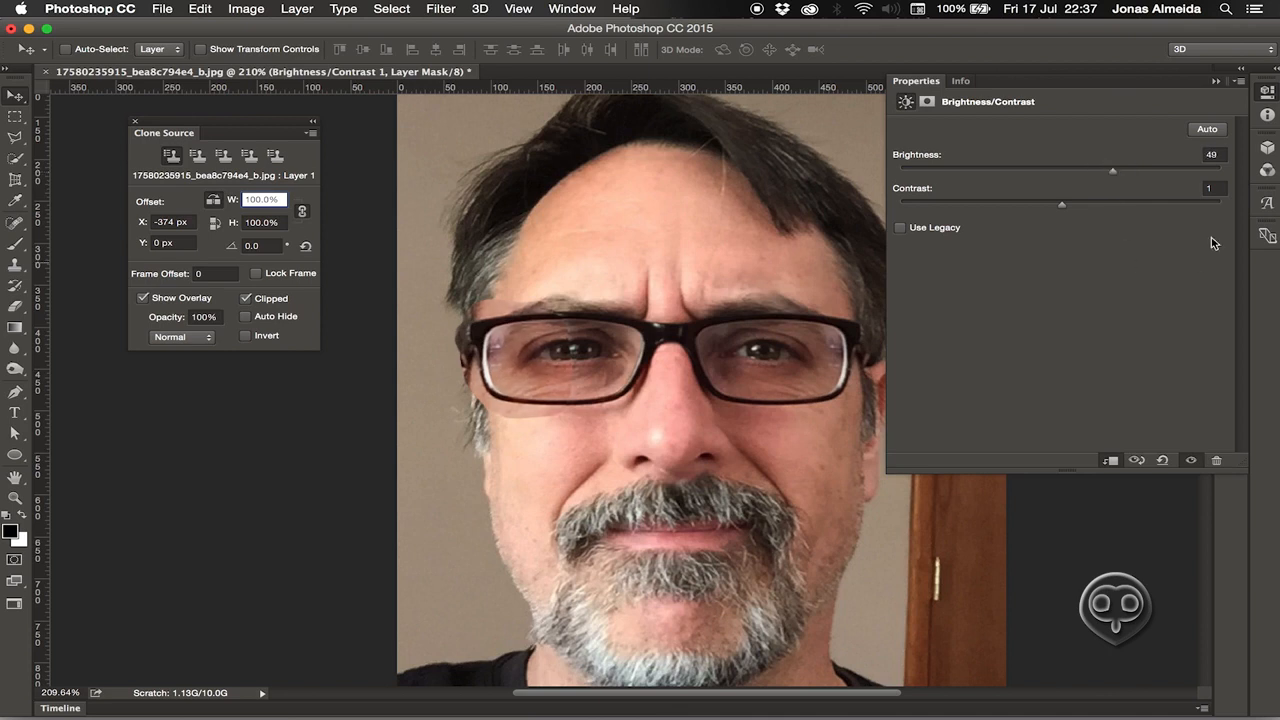
pyautogui.click(1267, 172)
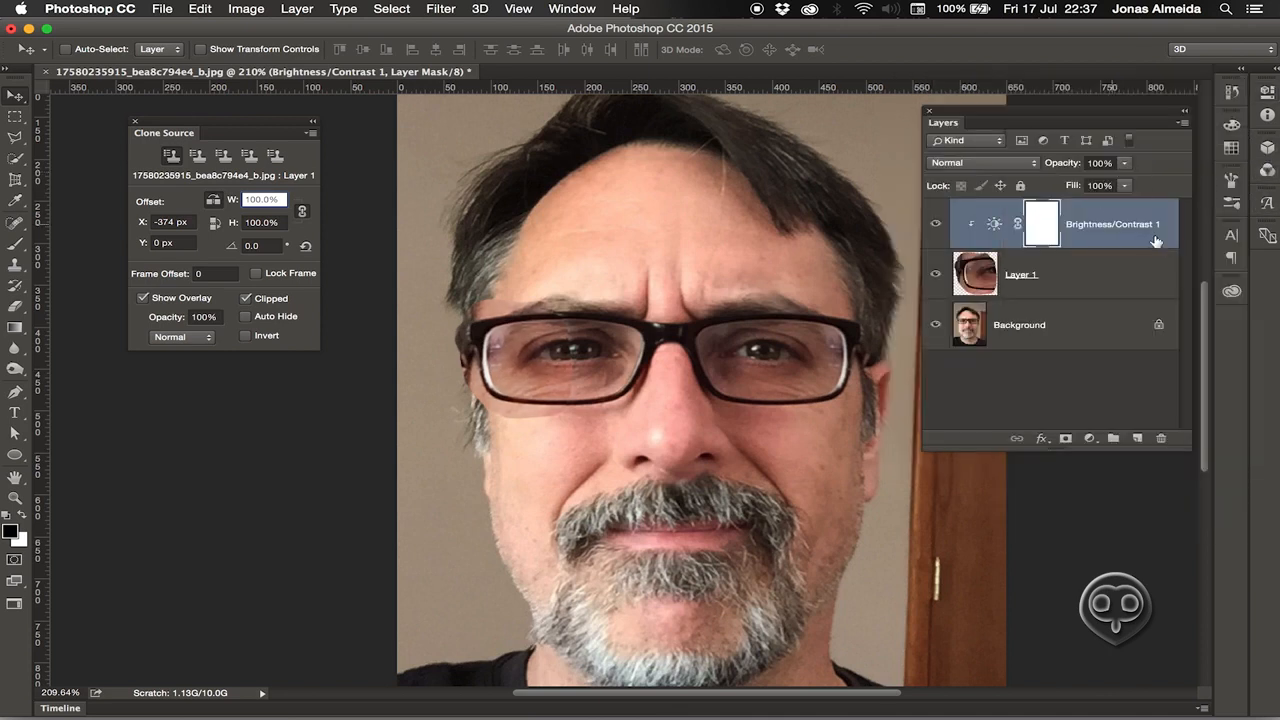
# Add a Channel Mixer clipped to Layer 1 with Red at +96 and Green at +4.
pyautogui.click(1089, 438)
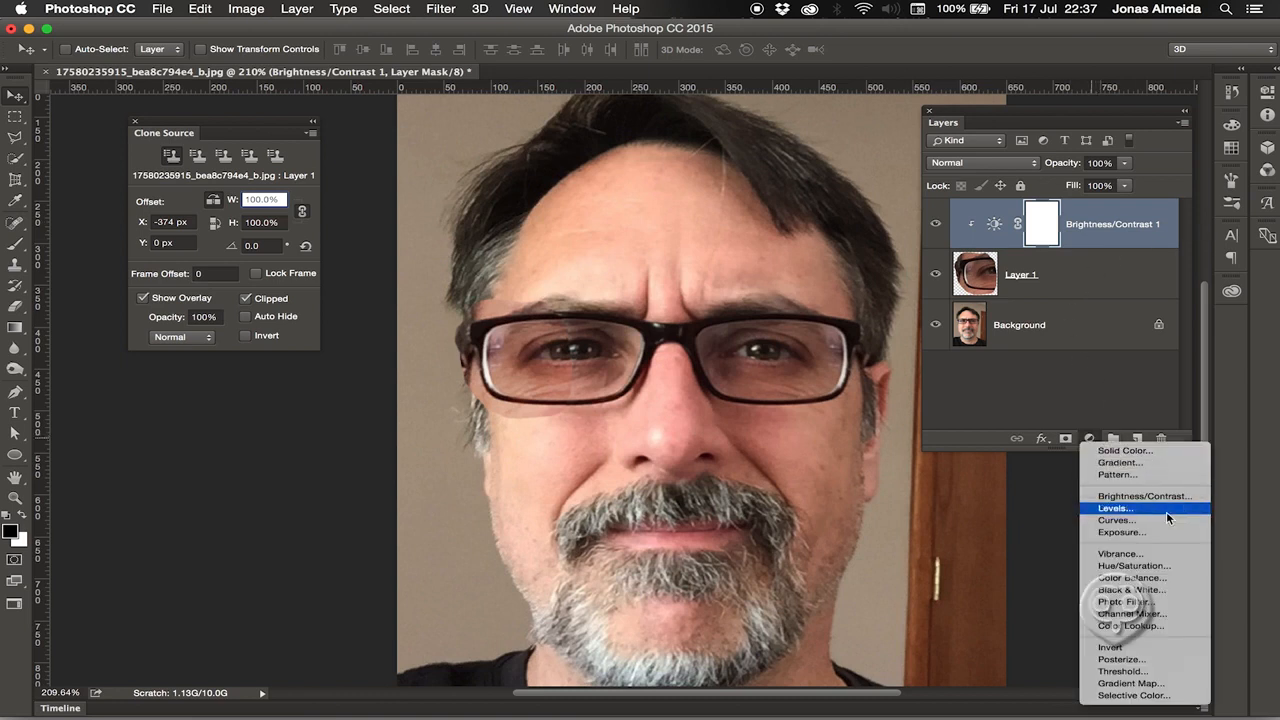
pyautogui.click(1132, 614)
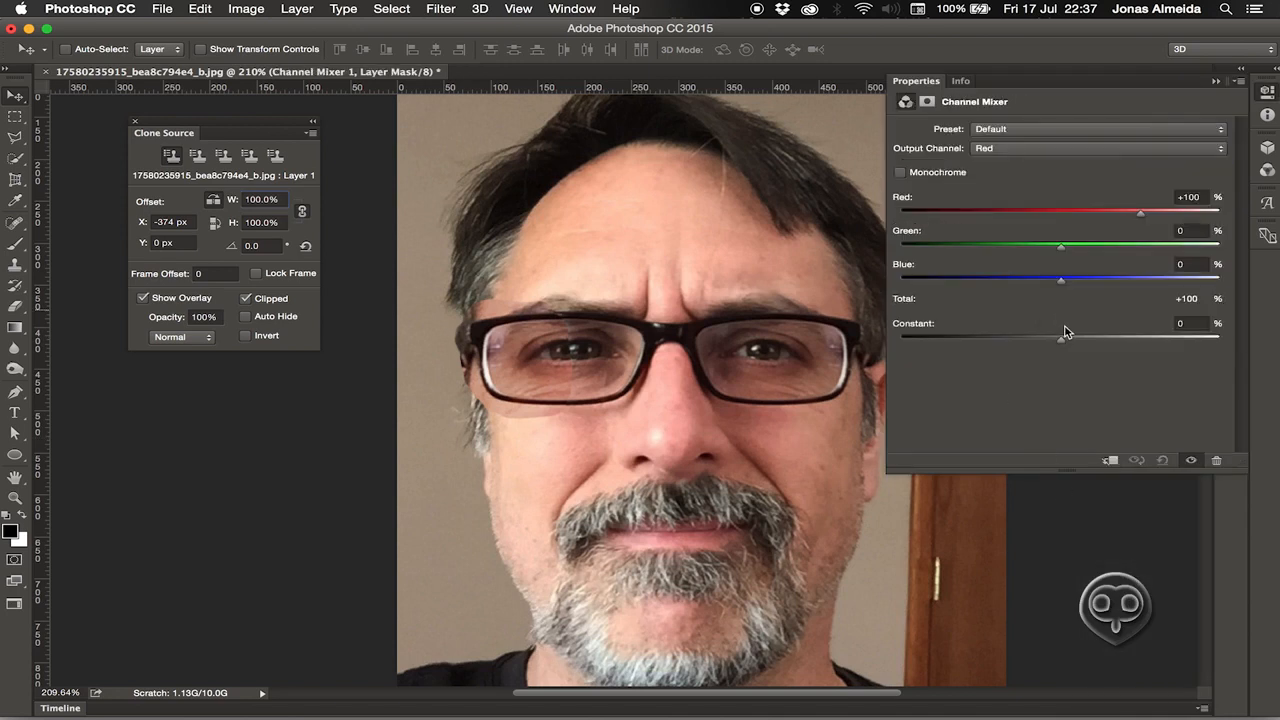
pyautogui.click(1110, 461)
pyautogui.click(1135, 217)
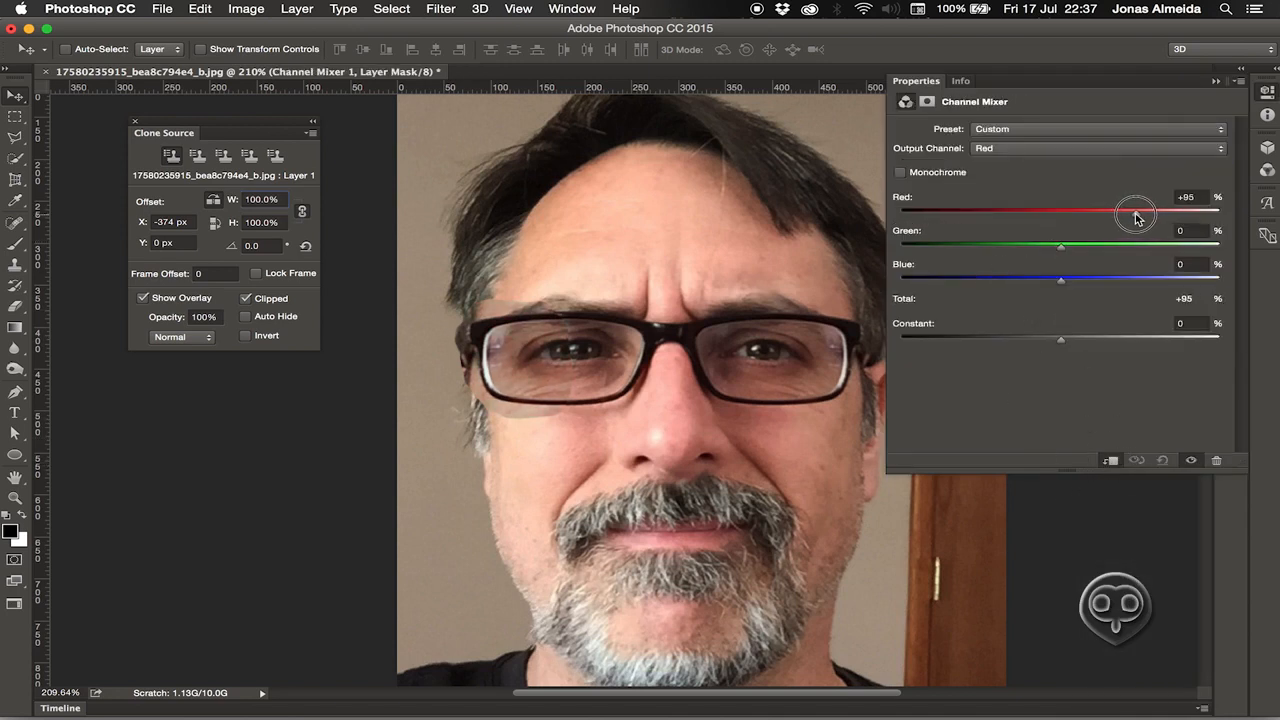
pyautogui.moveTo(1136, 217); pyautogui.dragTo(1137, 217)
pyautogui.click(1063, 245)
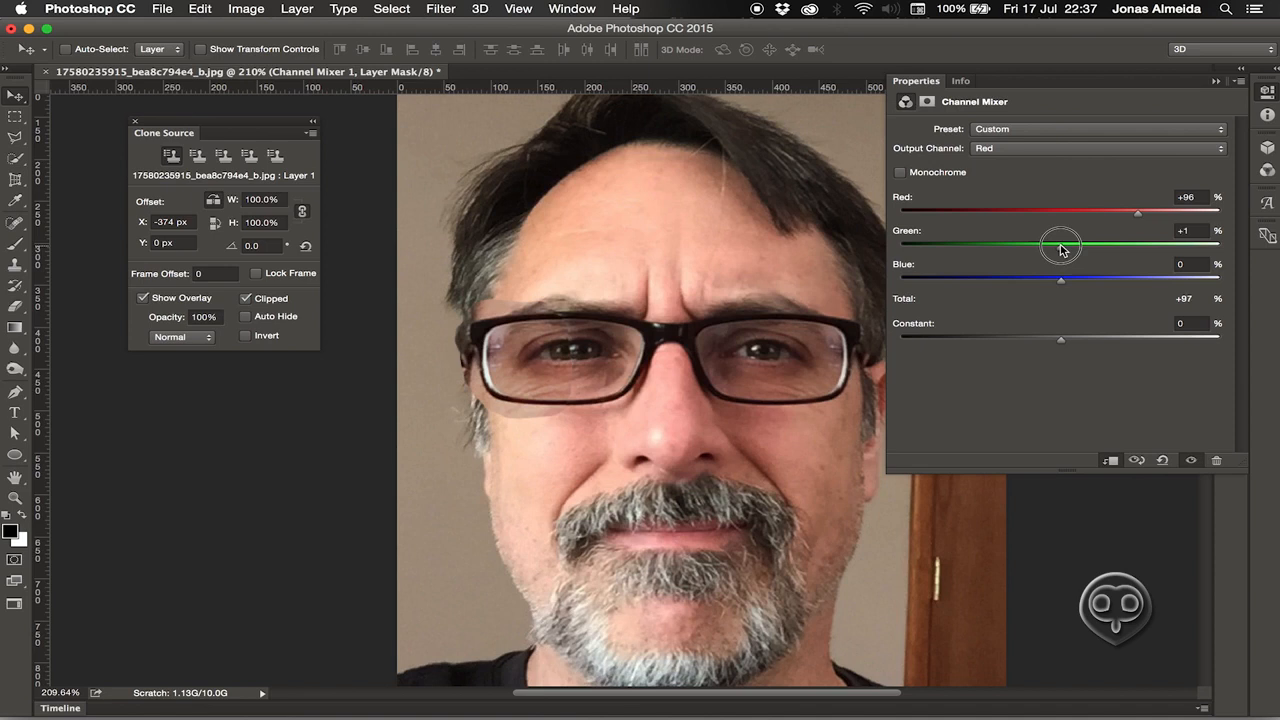
pyautogui.moveTo(1066, 250); pyautogui.dragTo(1065, 250)
# Select Layer 1 in the Layers panel and add a layer mask to it.
pyautogui.click(1272, 93)
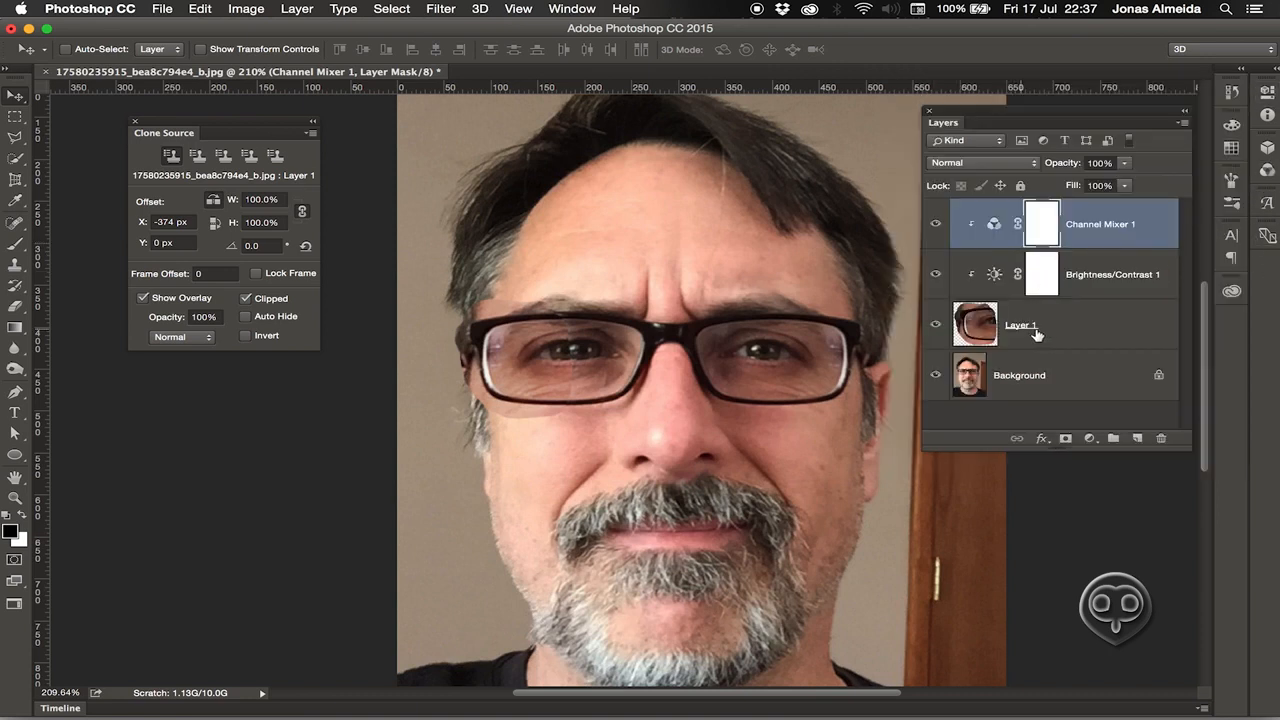
pyautogui.click(1040, 333)
pyautogui.click(1066, 439)
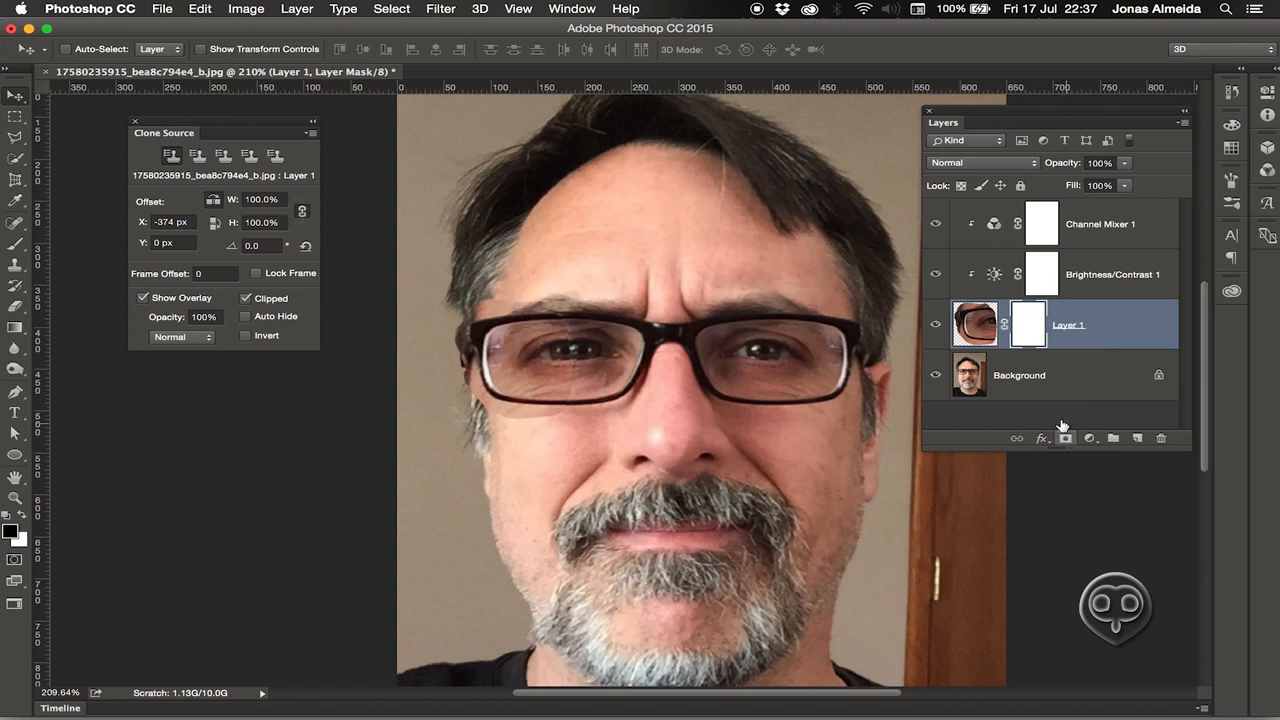
# Paint black on Layer 1's mask to hide the patch edges by the ear, frame and lens.
pyautogui.press('b')
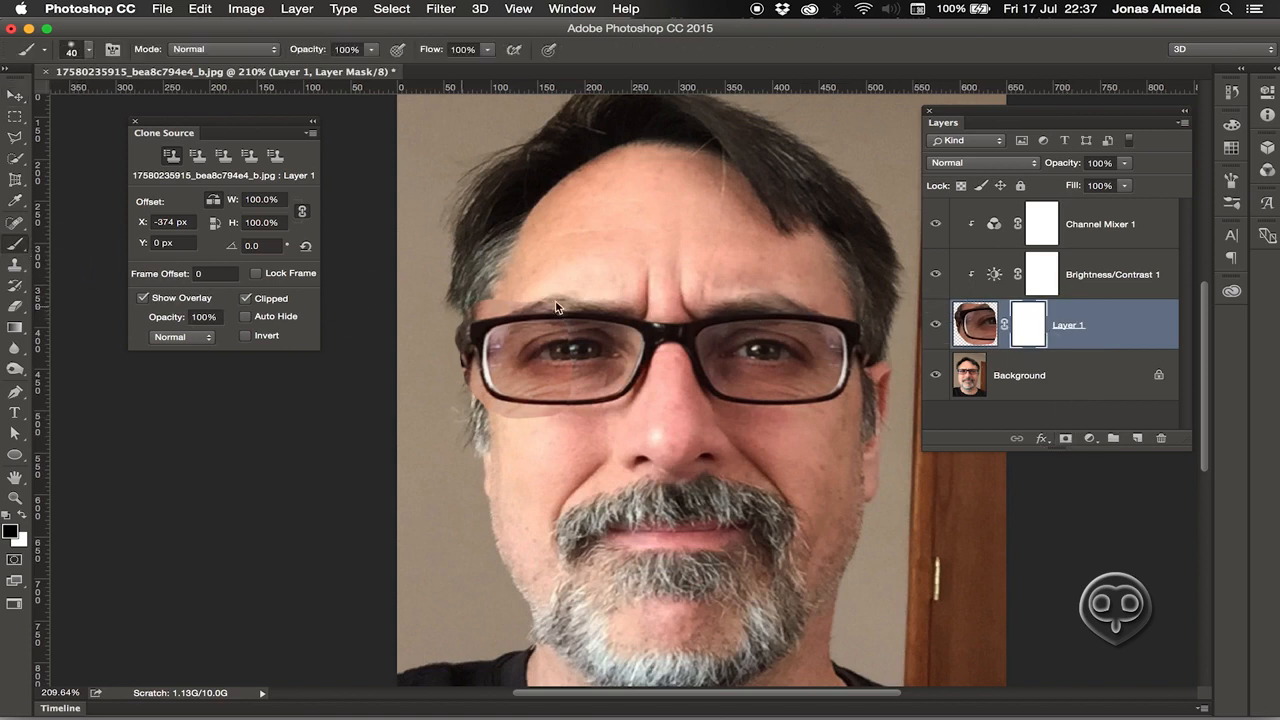
pyautogui.press(']')
pyautogui.press(']')
pyautogui.press(']')
pyautogui.press(']')
pyautogui.press(']')
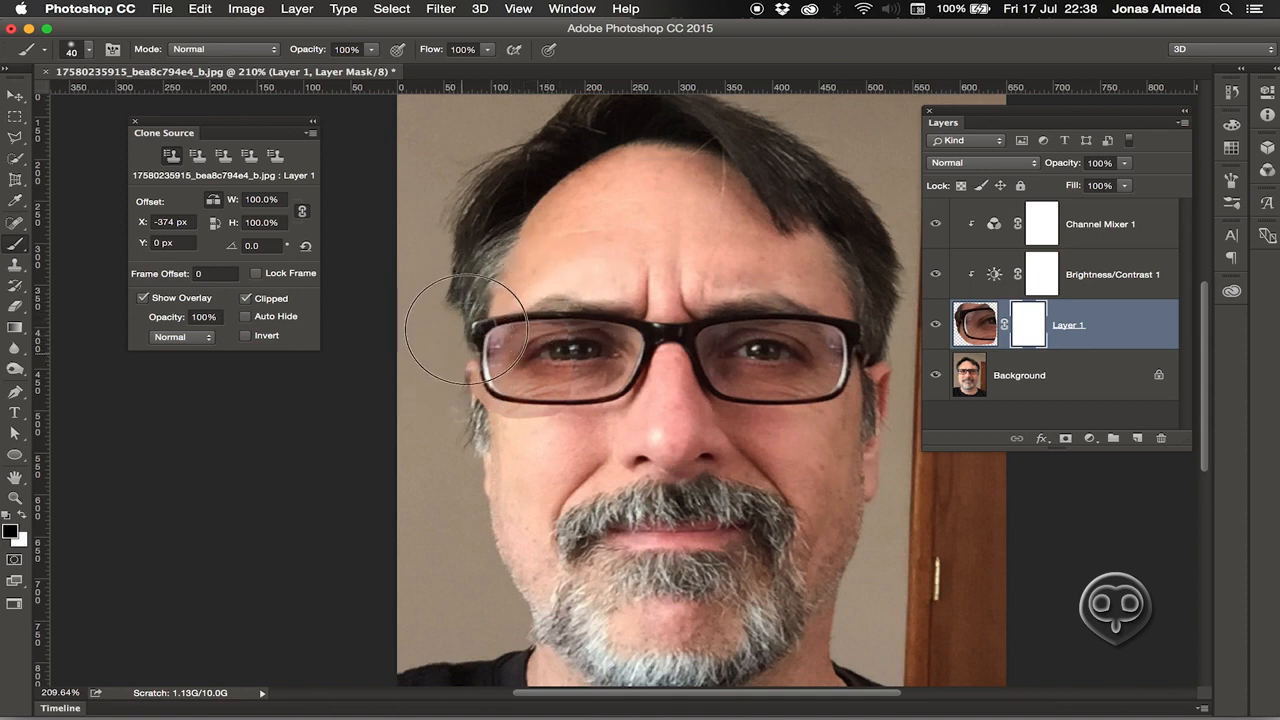
pyautogui.moveTo(465, 367); pyautogui.dragTo(482, 411)
pyautogui.press('[')
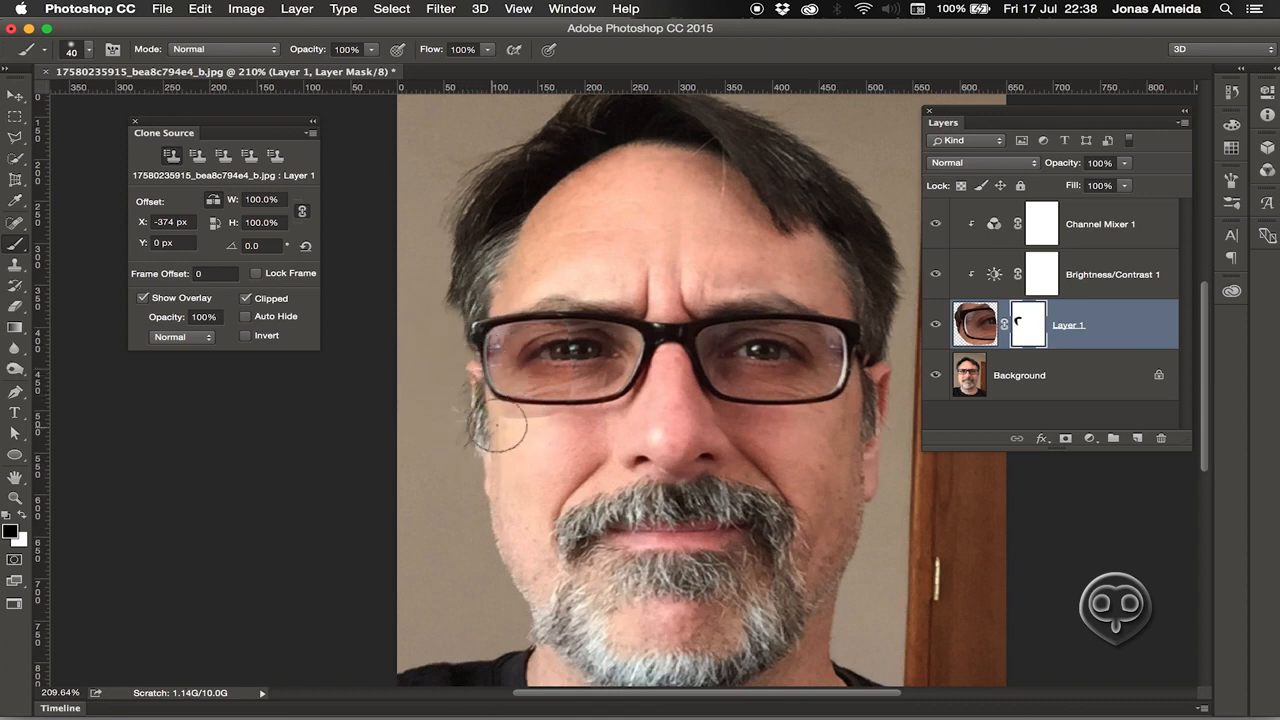
pyautogui.press('[')
pyautogui.press('[')
pyautogui.moveTo(568, 415)
pyautogui.mouseDown()
pyautogui.moveTo(493, 411)
pyautogui.moveTo(471, 391)
pyautogui.moveTo(445, 342)
pyautogui.moveTo(464, 307)
pyautogui.moveTo(556, 304)
pyautogui.moveTo(499, 304)
pyautogui.moveTo(460, 334)
pyautogui.moveTo(500, 437)
pyautogui.mouseUp()
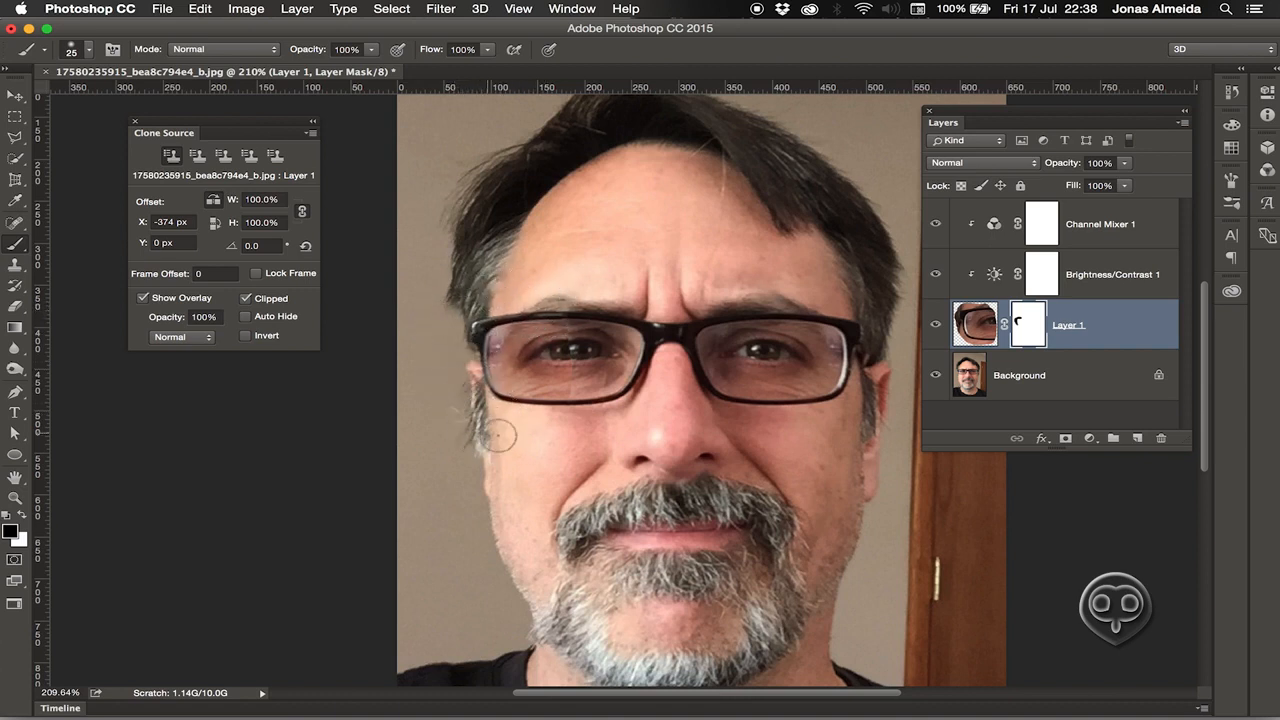
pyautogui.press(']')
pyautogui.press(']')
pyautogui.press(']')
pyautogui.moveTo(587, 390)
pyautogui.mouseDown()
pyautogui.moveTo(584, 337)
pyautogui.moveTo(543, 403)
pyautogui.moveTo(576, 383)
pyautogui.moveTo(600, 328)
pyautogui.mouseUp()
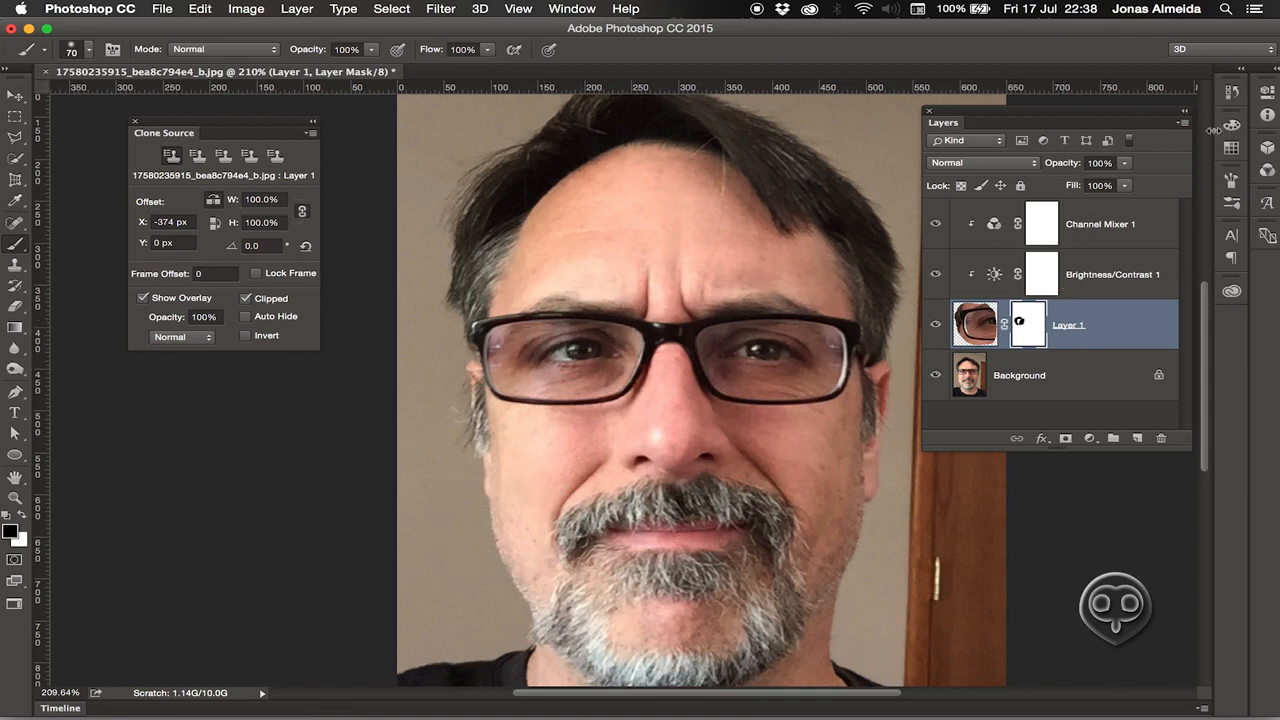
# Open the History panel and scroll to the top of its state list.
pyautogui.click(1240, 92)
pyautogui.click(1258, 96)
pyautogui.click(1234, 93)
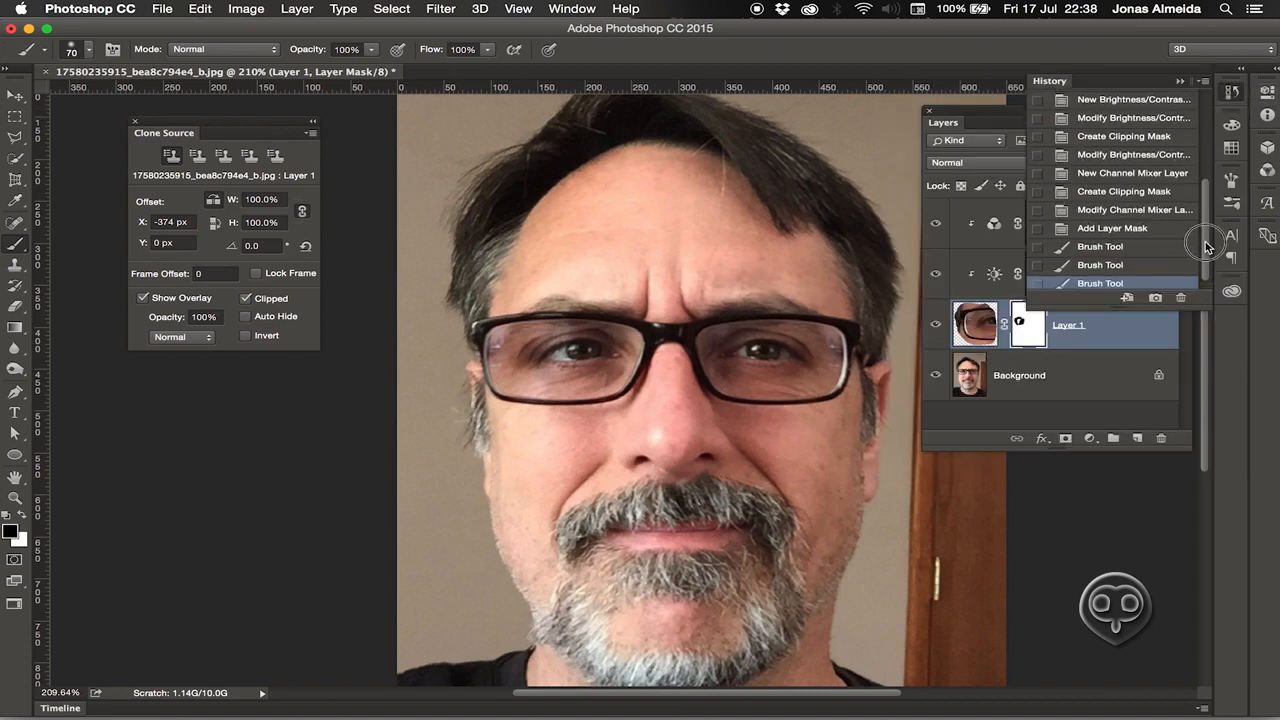
pyautogui.moveTo(1204, 264)
pyautogui.mouseDown()
pyautogui.moveTo(1206, 130)
pyautogui.moveTo(1210, 250)
pyautogui.mouseUp()
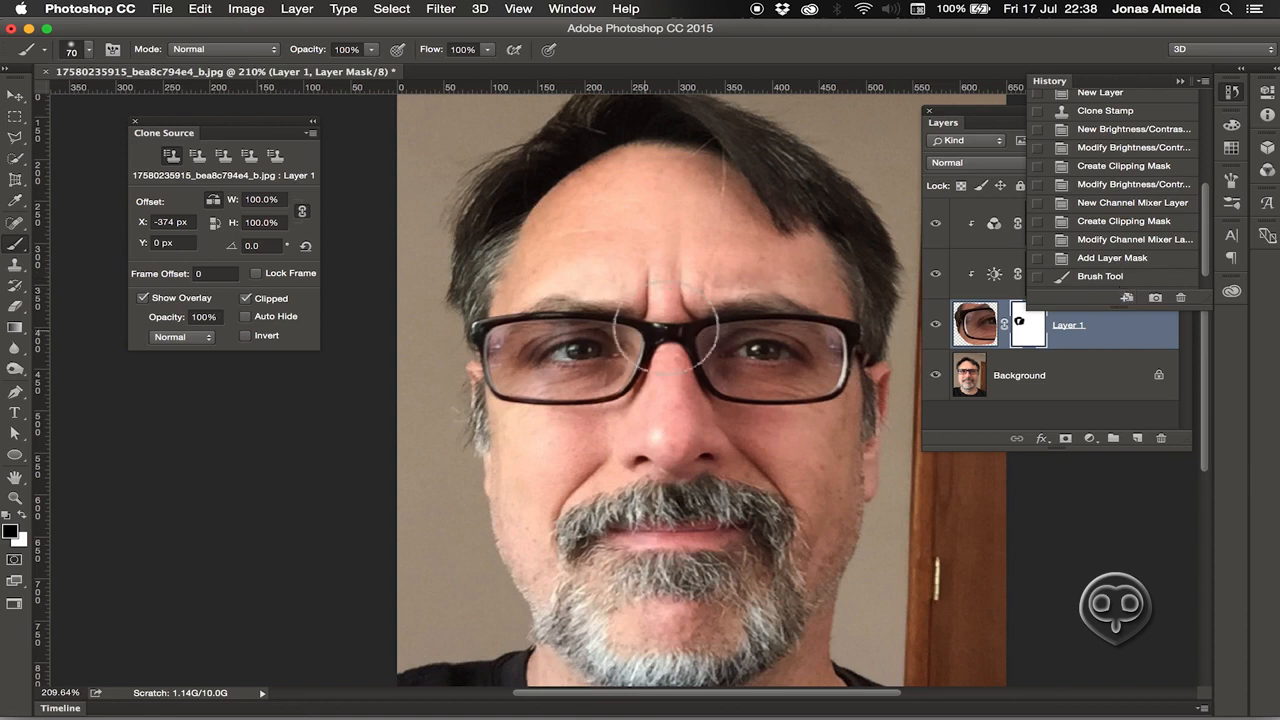
pyautogui.scroll(10, 1202, 250)
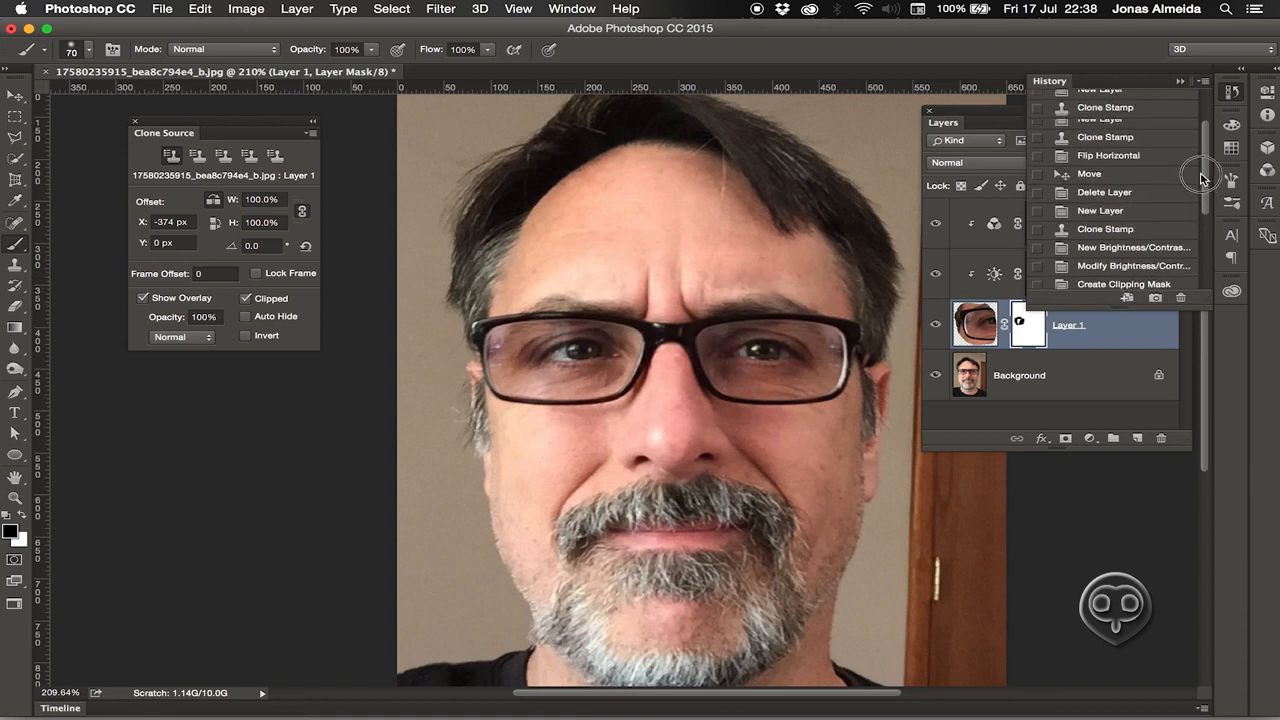
# Compare Snapshot 1 against the original photo in History, then return to the latest state.
pyautogui.click(1097, 134)
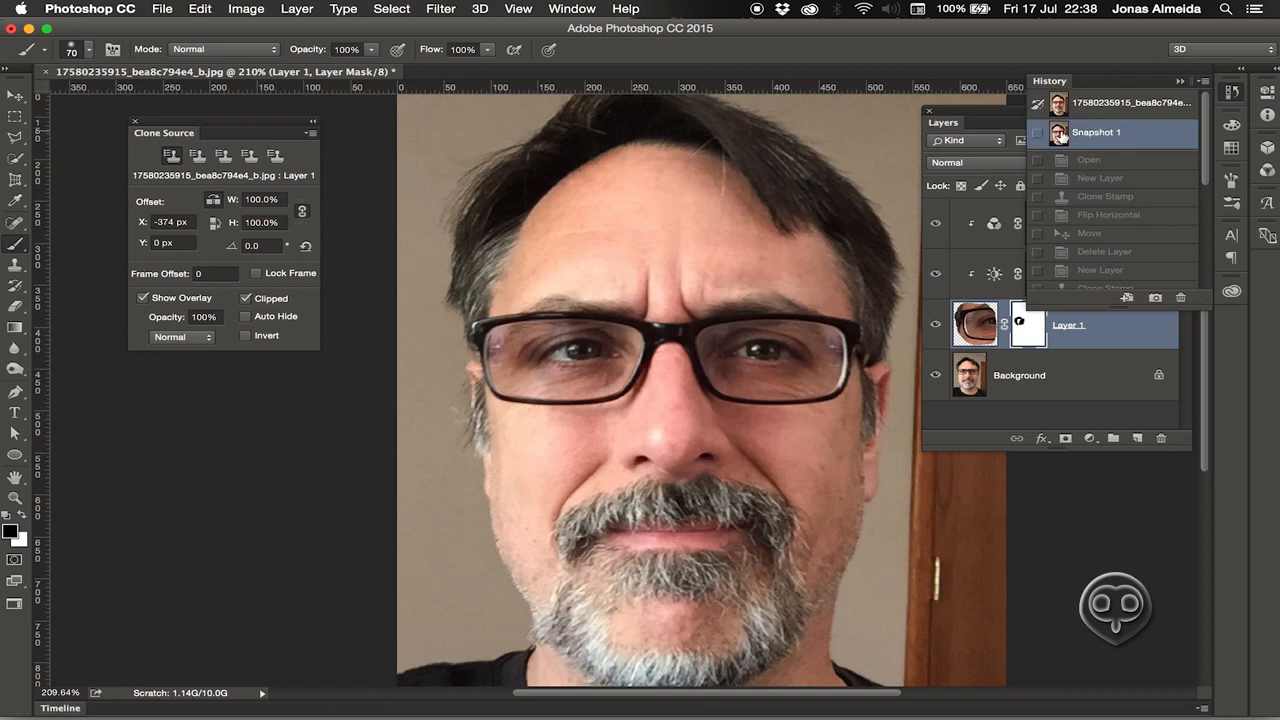
pyautogui.click(1136, 108)
pyautogui.click(1131, 138)
pyautogui.click(1138, 106)
pyautogui.click(1138, 140)
pyautogui.click(1141, 115)
pyautogui.click(1141, 140)
pyautogui.click(1140, 108)
pyautogui.click(1138, 136)
pyautogui.moveTo(1207, 181)
pyautogui.mouseDown()
pyautogui.moveTo(1204, 265)
pyautogui.moveTo(1187, 297)
pyautogui.mouseUp()
pyautogui.click(1031, 325)
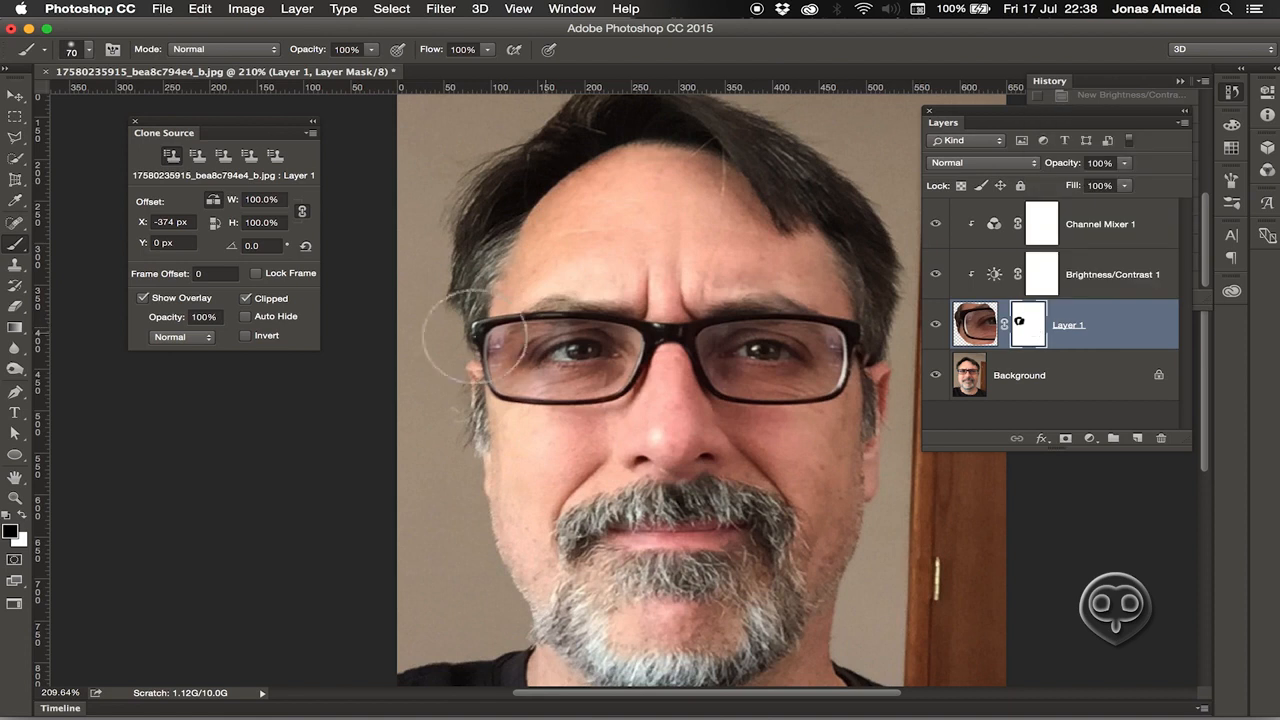
# Mask more of the lens edge with a smaller brush, then paint white to restore the patch over the glare.
pyautogui.moveTo(476, 352); pyautogui.dragTo(476, 372)
pyautogui.press('[')
pyautogui.press('[')
pyautogui.press('[')
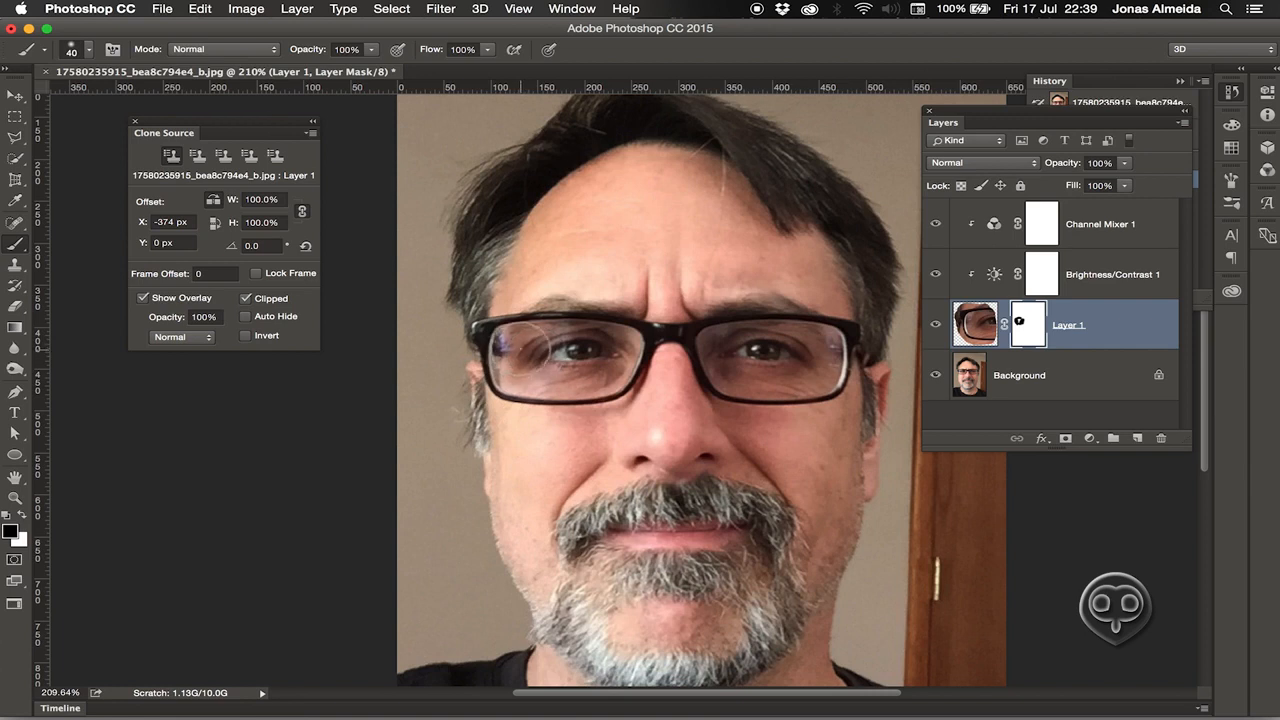
pyautogui.press('x')
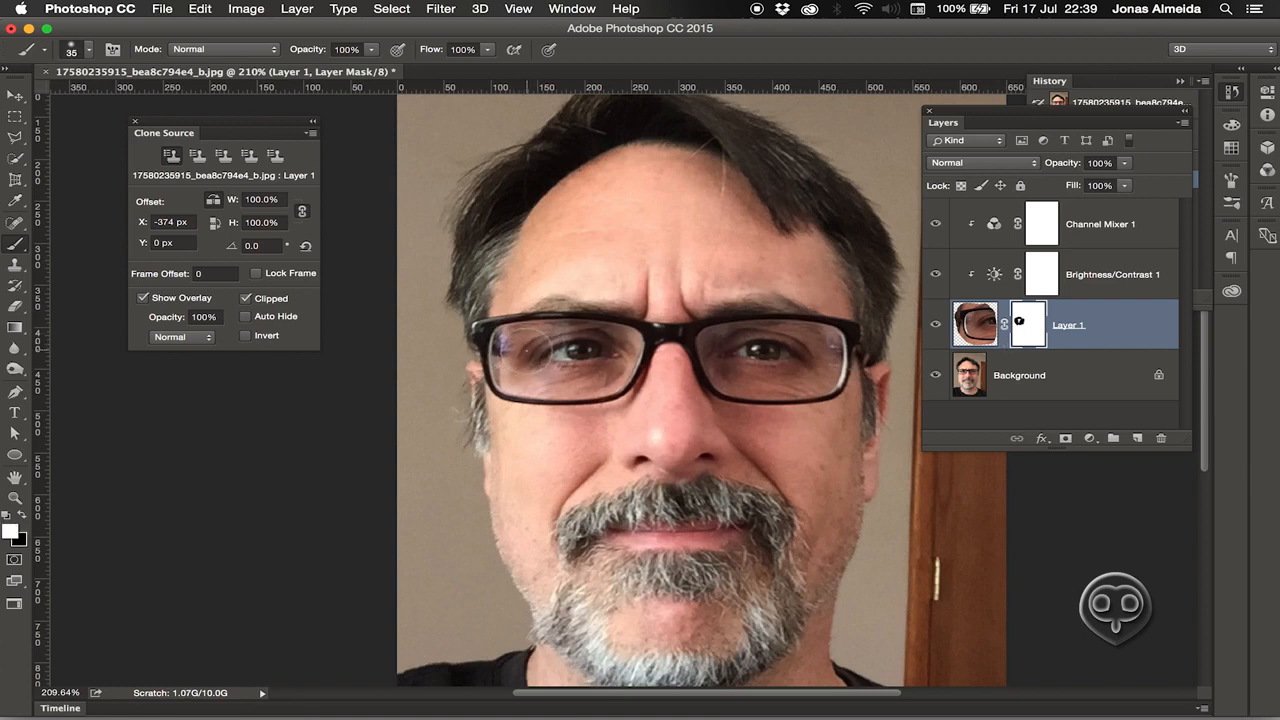
pyautogui.moveTo(515, 345)
pyautogui.mouseDown()
pyautogui.moveTo(509, 384)
pyautogui.moveTo(508, 354)
pyautogui.moveTo(516, 361)
pyautogui.mouseUp()
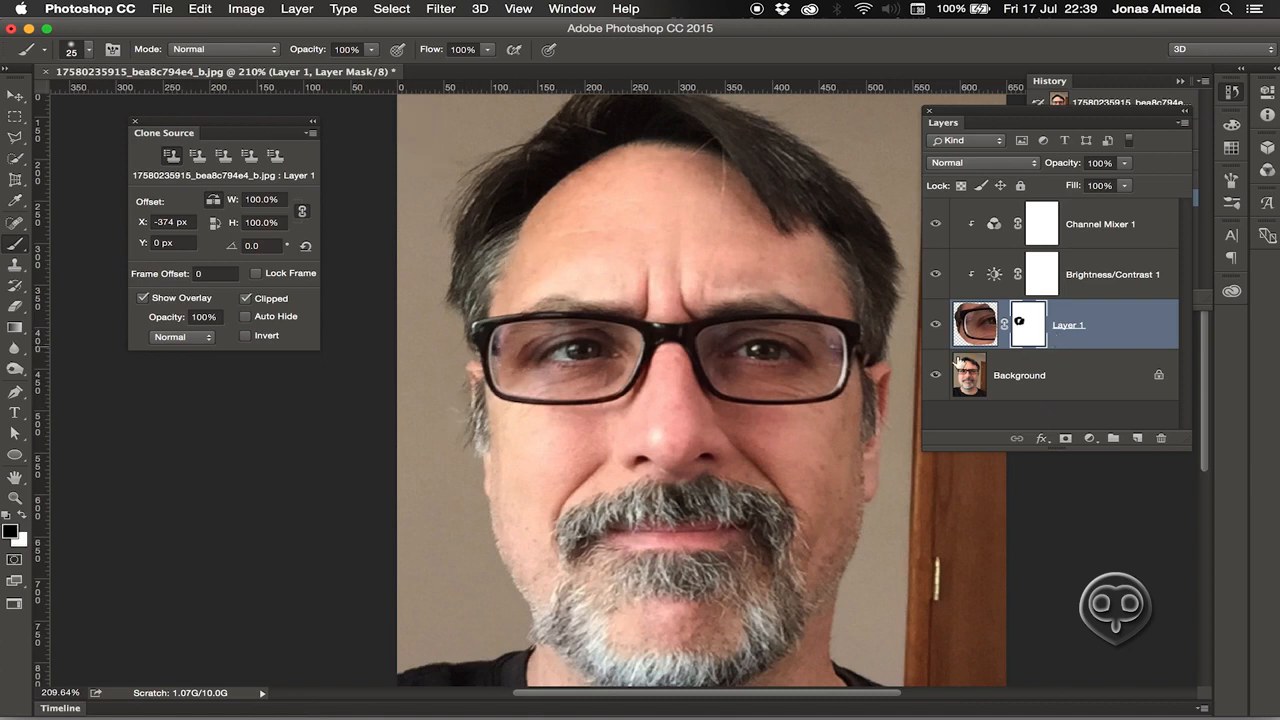
# Duplicate the Background layer and shift the copy upward at 50% opacity.
pyautogui.click(1095, 412)
pyautogui.click(1040, 396)
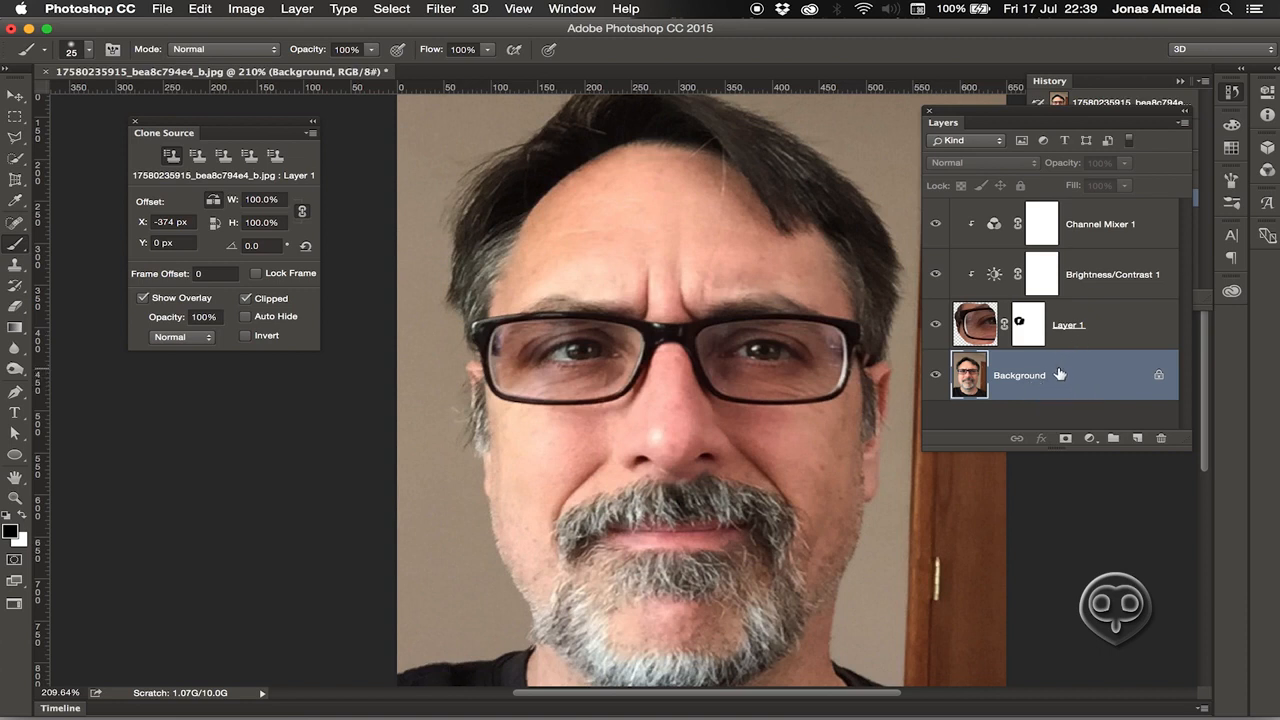
pyautogui.press('super+j')
pyautogui.press('v')
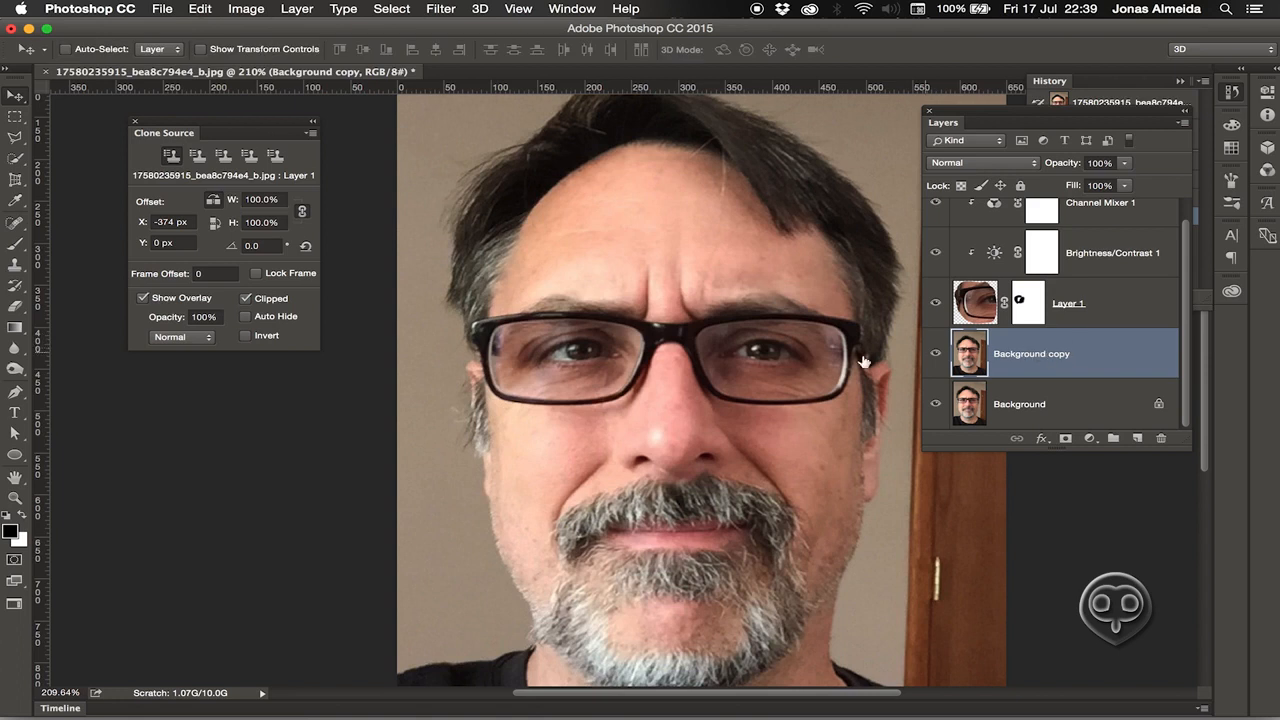
pyautogui.press('5')
pyautogui.moveTo(548, 451); pyautogui.dragTo(545, 330)
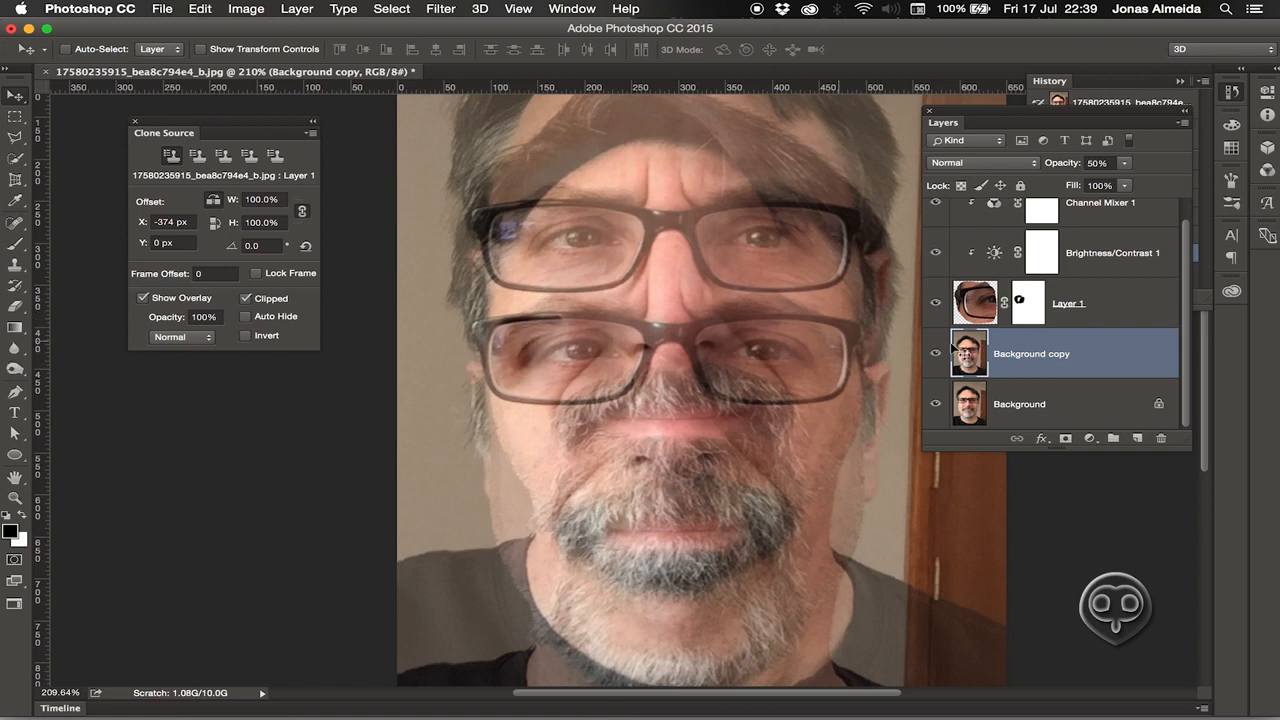
# Move the Background copy to the top of the stack at 100% opacity, then hide it.
pyautogui.moveTo(1058, 357); pyautogui.dragTo(1015, 226)
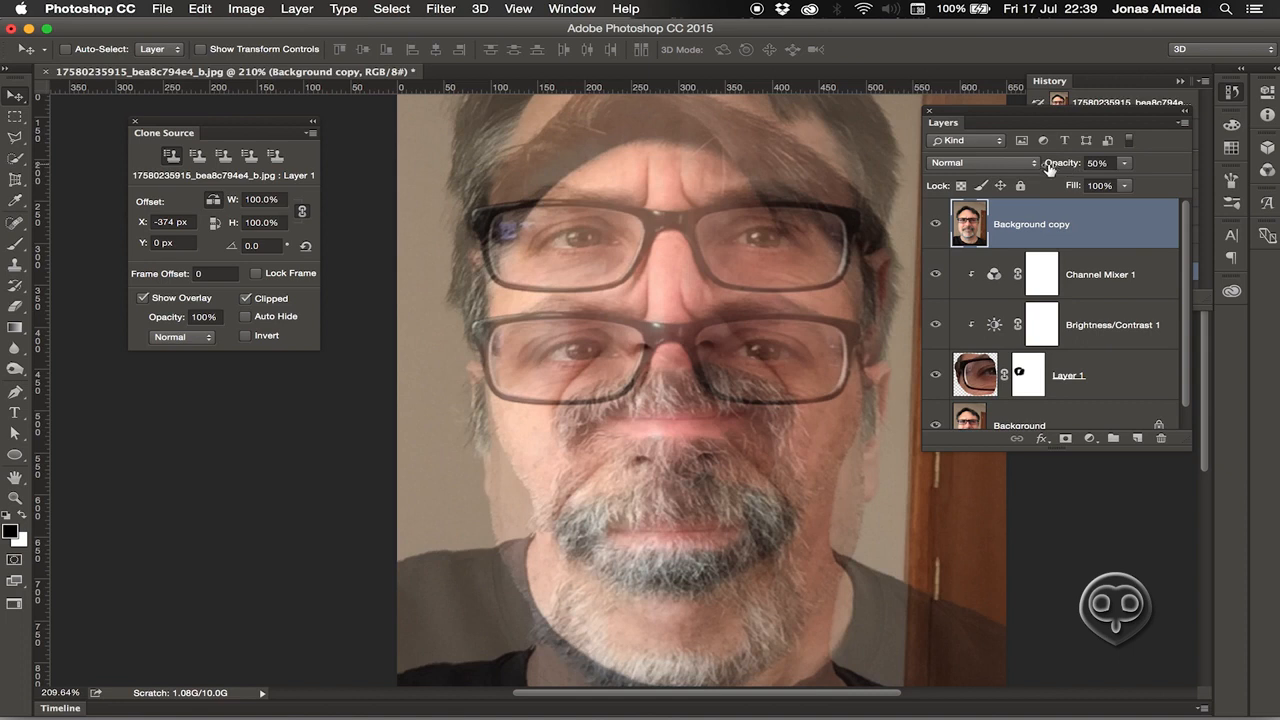
pyautogui.moveTo(1049, 168); pyautogui.dragTo(1030, 180)
pyautogui.press('super+z')
pyautogui.press('super+z')
pyautogui.press('super+z')
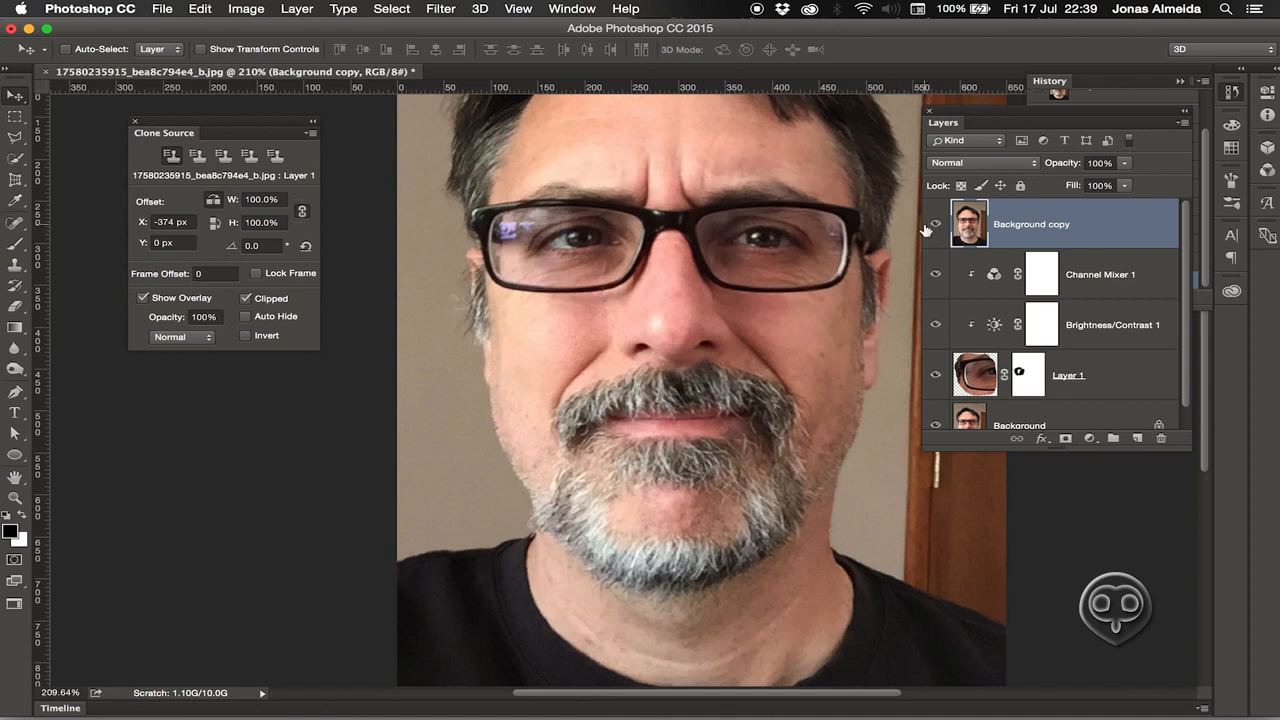
pyautogui.click(936, 224)
# Add an inverted layer mask that hides the whole Background copy.
pyautogui.click(937, 225)
pyautogui.click(937, 225)
pyautogui.click(936, 226)
pyautogui.click(1067, 439)
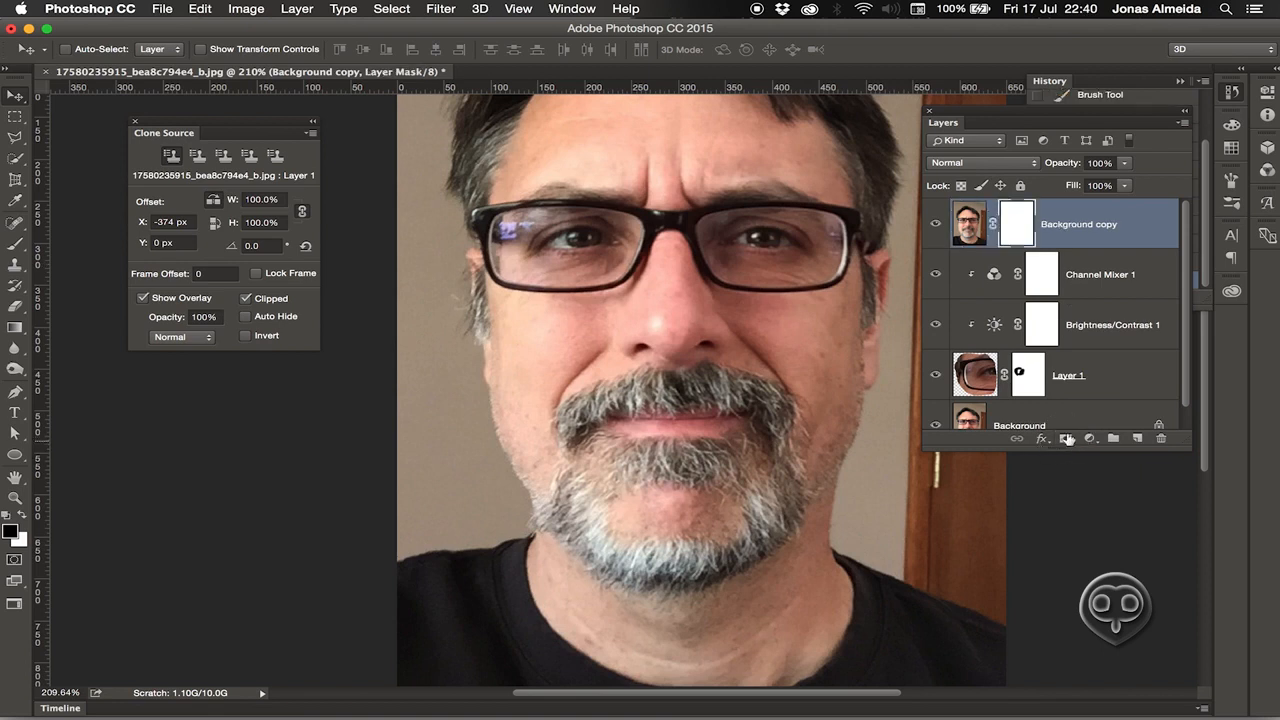
pyautogui.press('super+i')
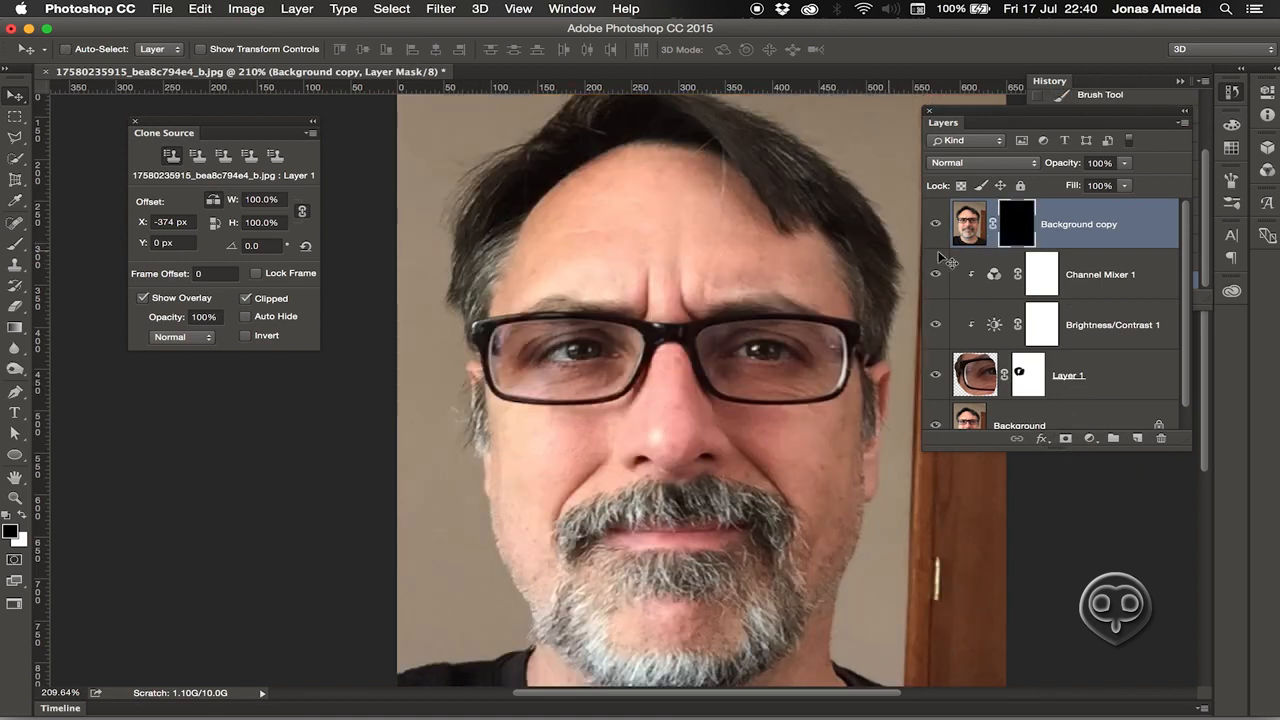
# Paint the mask white over the left lens glare, then black along the lens edge.
pyautogui.press('b')
pyautogui.press('x')
pyautogui.press(']')
pyautogui.press(']')
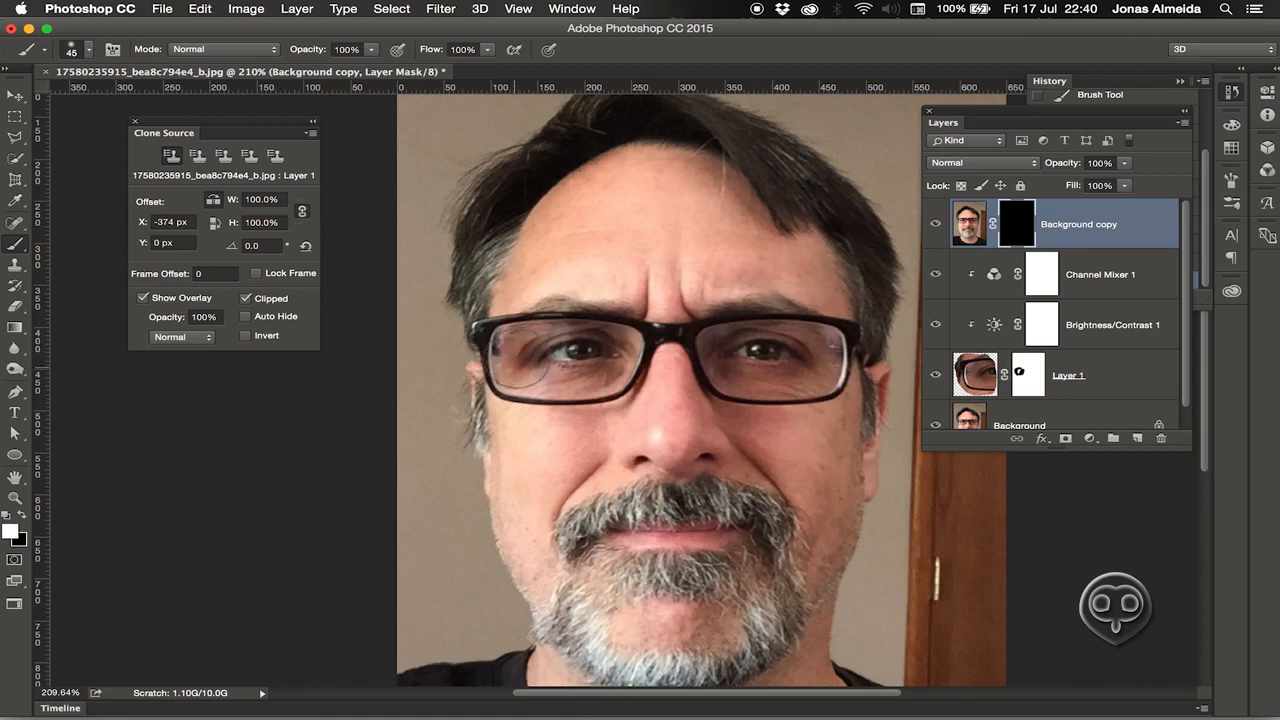
pyautogui.moveTo(521, 358)
pyautogui.mouseDown()
pyautogui.moveTo(513, 386)
pyautogui.moveTo(497, 368)
pyautogui.moveTo(540, 305)
pyautogui.moveTo(512, 352)
pyautogui.moveTo(530, 389)
pyautogui.moveTo(500, 349)
pyautogui.moveTo(521, 319)
pyautogui.mouseUp()
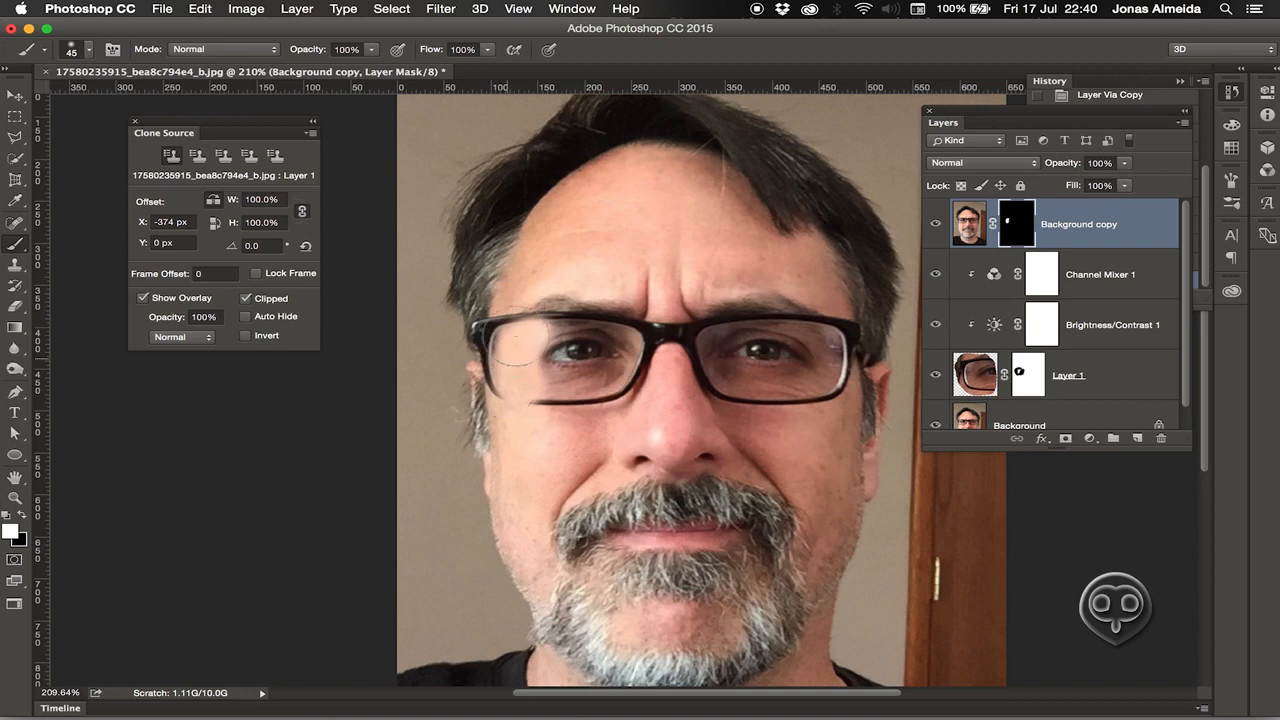
pyautogui.press('x')
pyautogui.press(']')
pyautogui.press(']')
pyautogui.press(']')
# Set the Background copy to 65% opacity and mask out areas below the lens and at the temple.
pyautogui.press(']')
pyautogui.press(']')
pyautogui.moveTo(559, 324); pyautogui.dragTo(567, 323)
pyautogui.moveTo(1063, 165); pyautogui.dragTo(1031, 168)
pyautogui.press(']')
pyautogui.moveTo(548, 384); pyautogui.dragTo(556, 400)
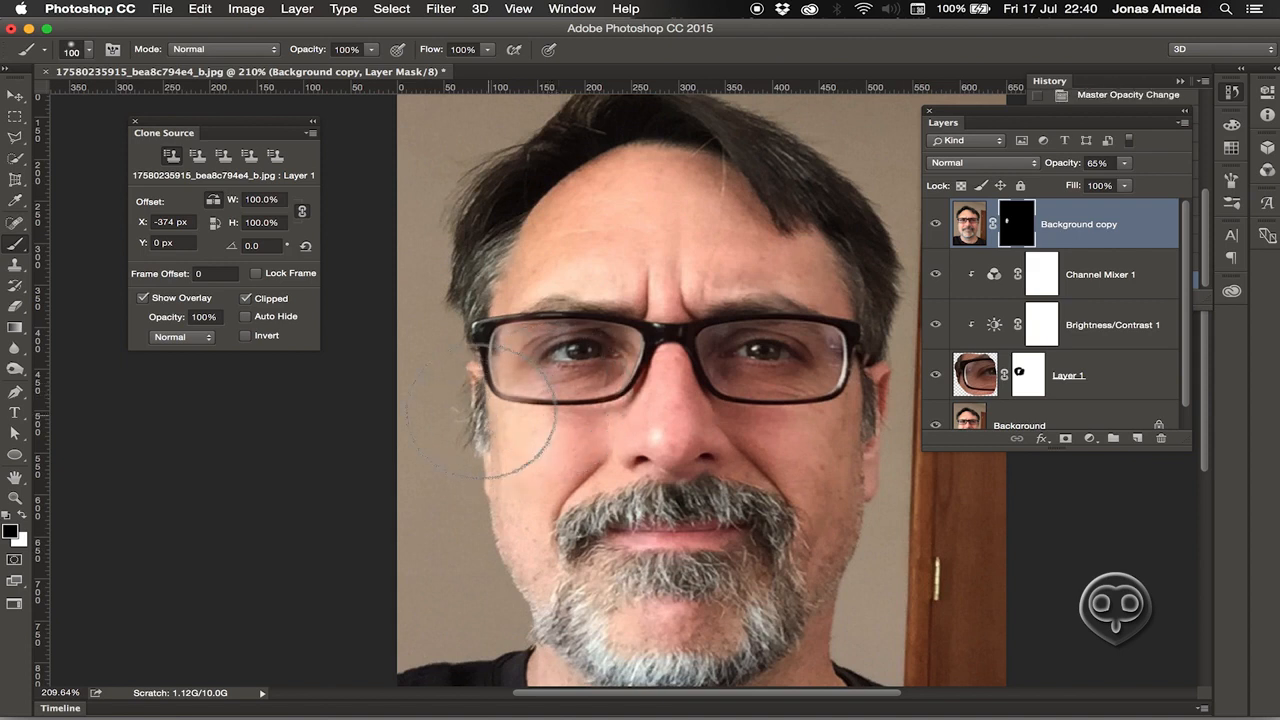
pyautogui.press('[')
pyautogui.press('[')
pyautogui.press('[')
pyautogui.press('[')
pyautogui.press('[')
pyautogui.press('[')
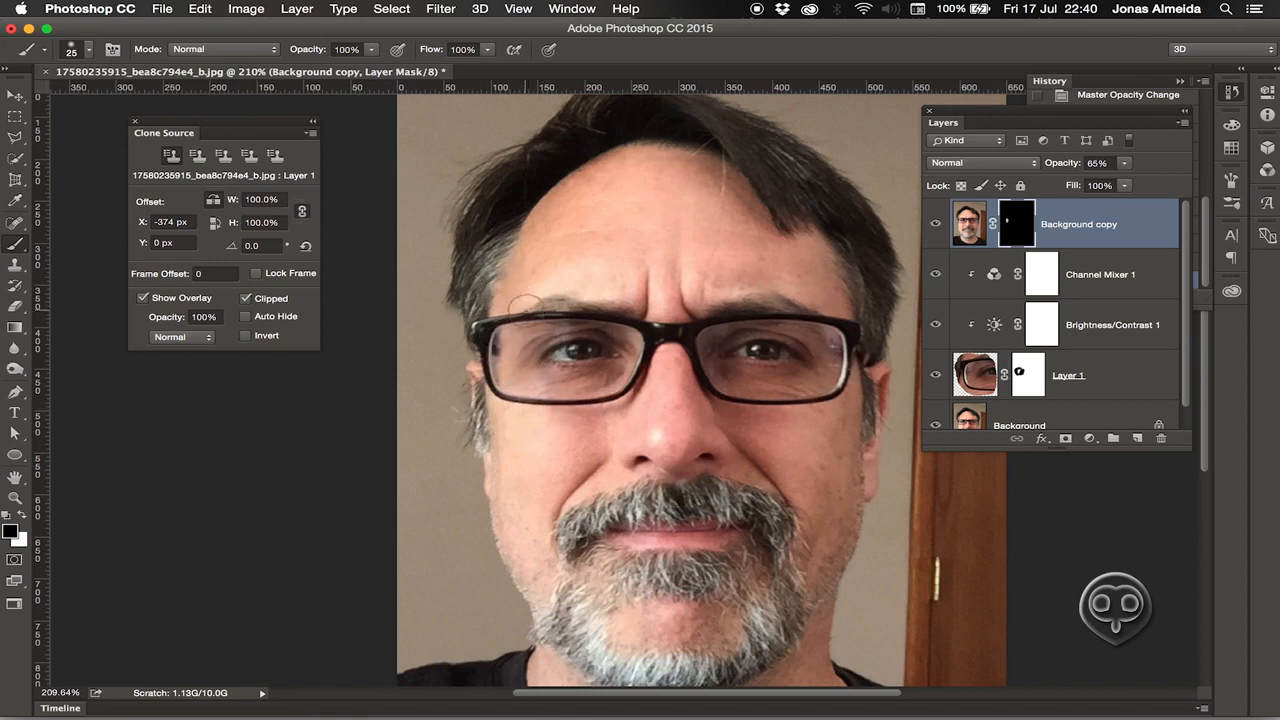
pyautogui.moveTo(501, 310); pyautogui.dragTo(483, 314)
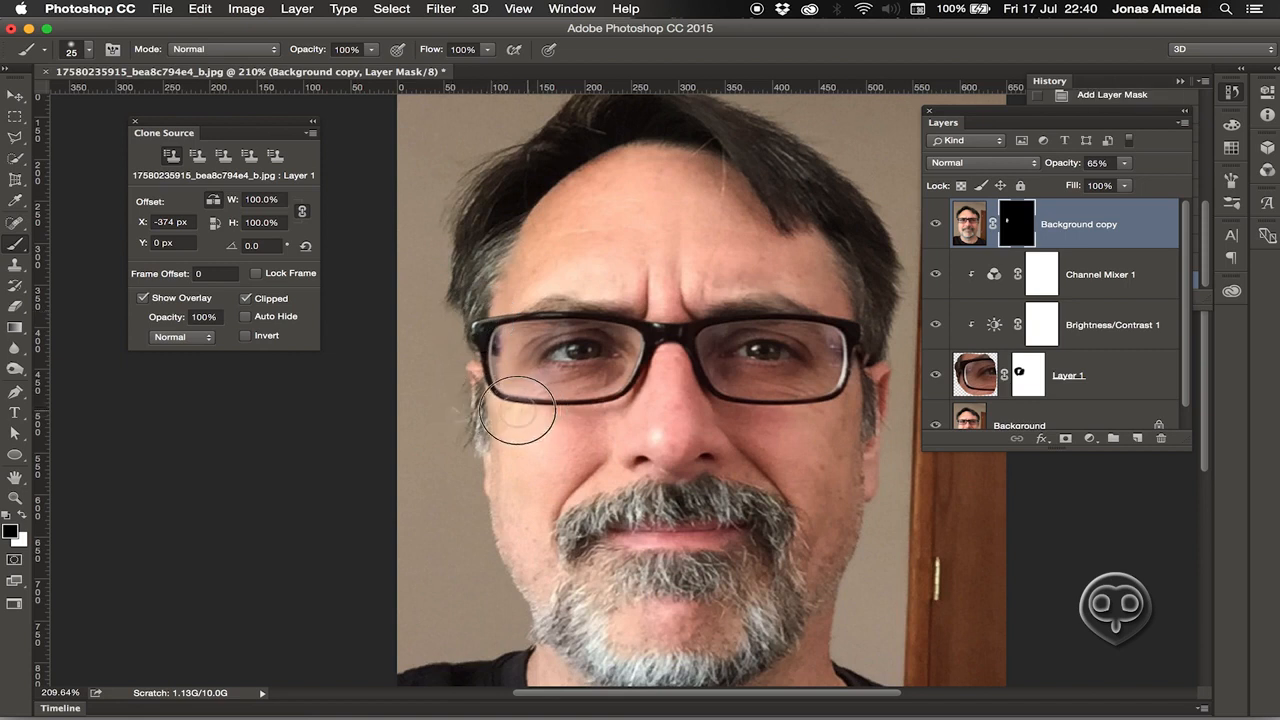
pyautogui.hotkey('ctrl', 'i')
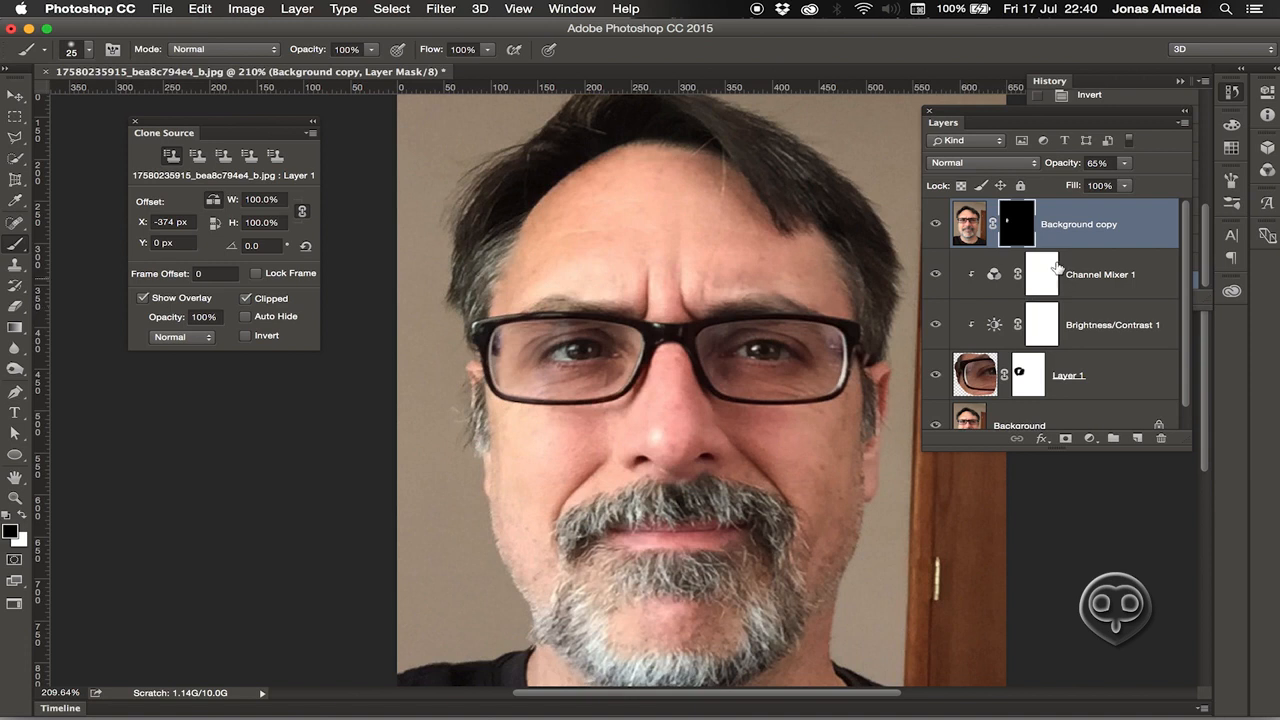
pyautogui.press('super+minus')
pyautogui.press('super+minus')
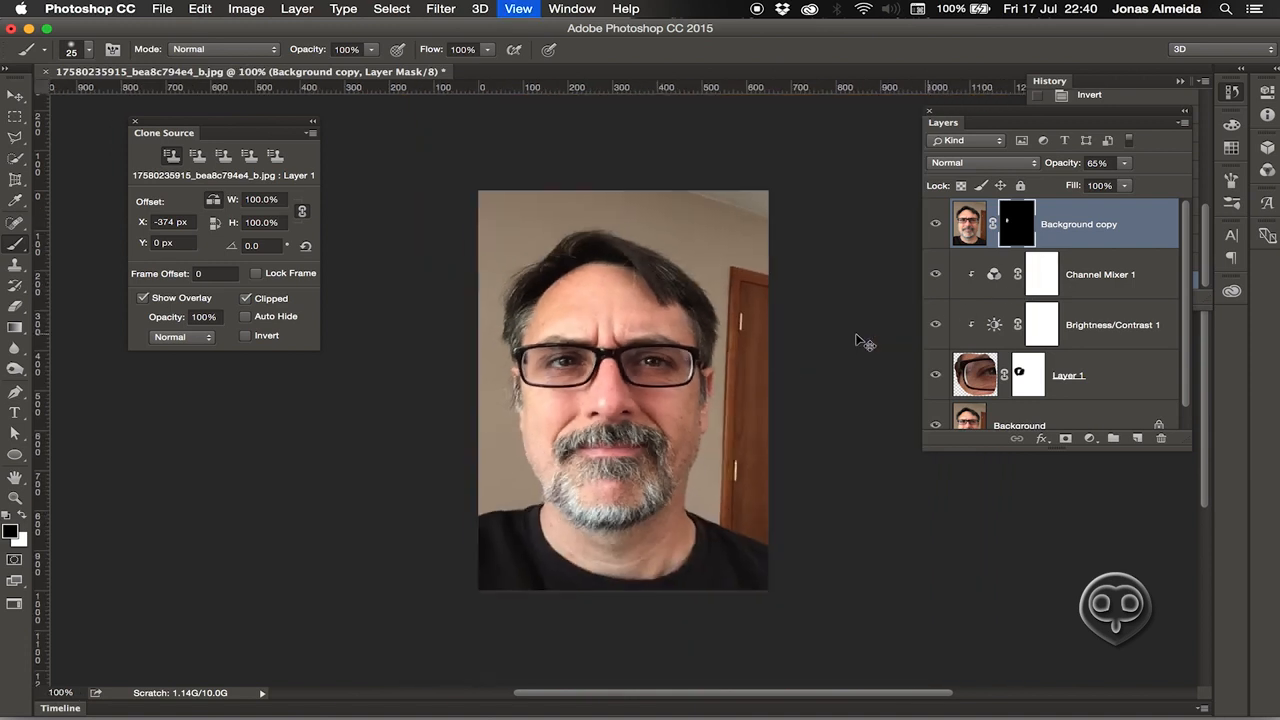
# At 200% zoom, paint the mask over the left eye with a size-40 brush and expand History.
pyautogui.press('super+plus')
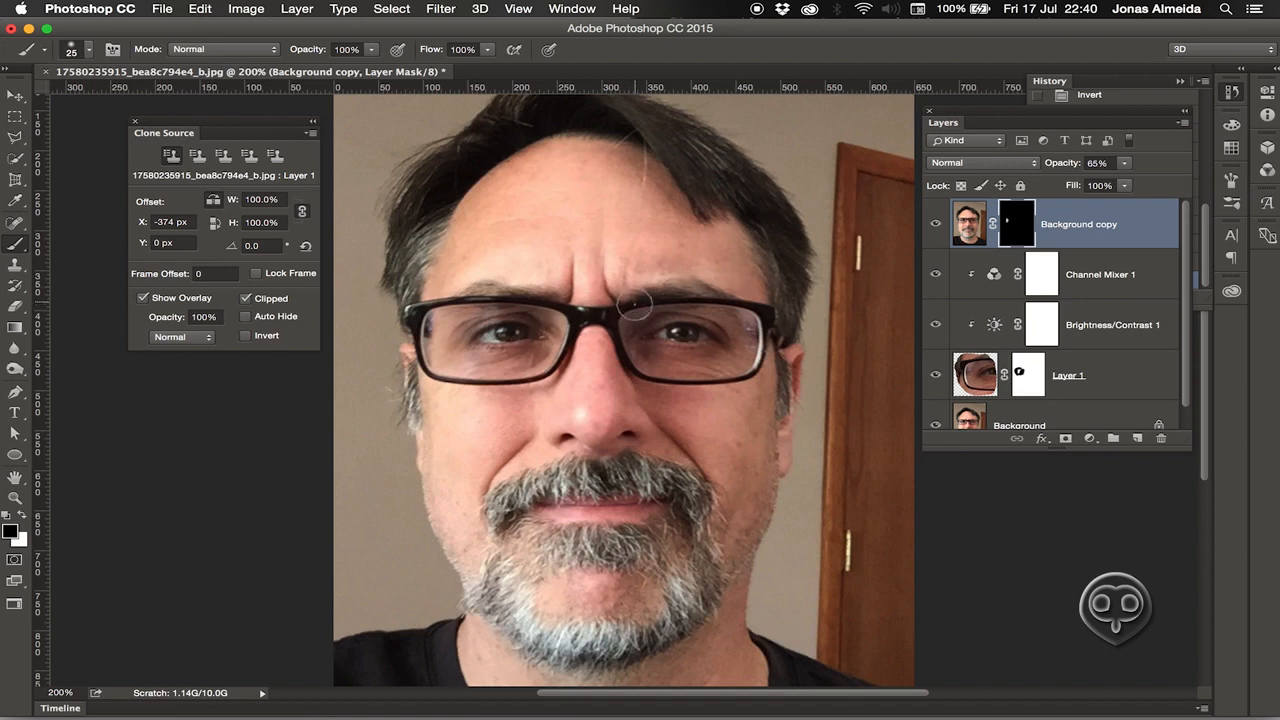
pyautogui.press(']')
pyautogui.press(']')
pyautogui.moveTo(488, 355)
pyautogui.mouseDown()
pyautogui.moveTo(466, 366)
pyautogui.moveTo(479, 361)
pyautogui.moveTo(495, 396)
pyautogui.moveTo(436, 392)
pyautogui.moveTo(500, 384)
pyautogui.mouseUp()
pyautogui.press('x')
pyautogui.press('x')
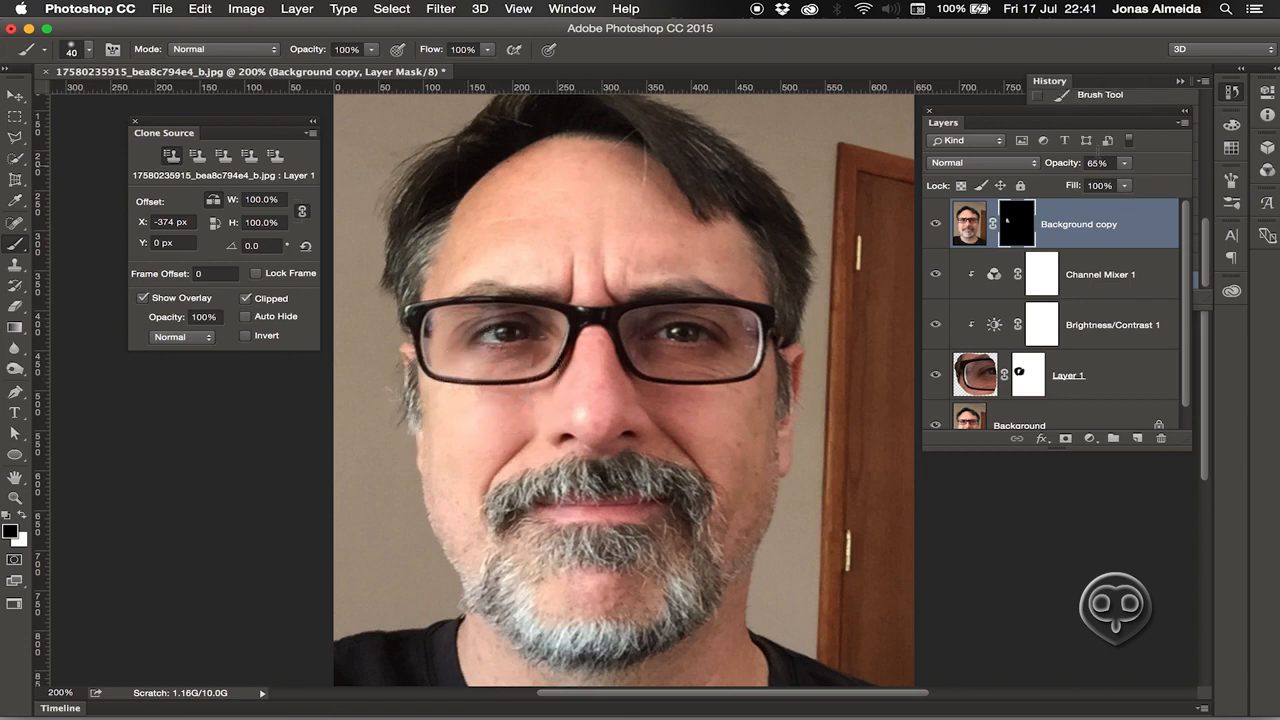
pyautogui.click(1127, 81)
pyautogui.moveTo(1203, 240)
pyautogui.mouseDown()
pyautogui.moveTo(1211, 76)
pyautogui.moveTo(1223, 252)
pyautogui.mouseUp()
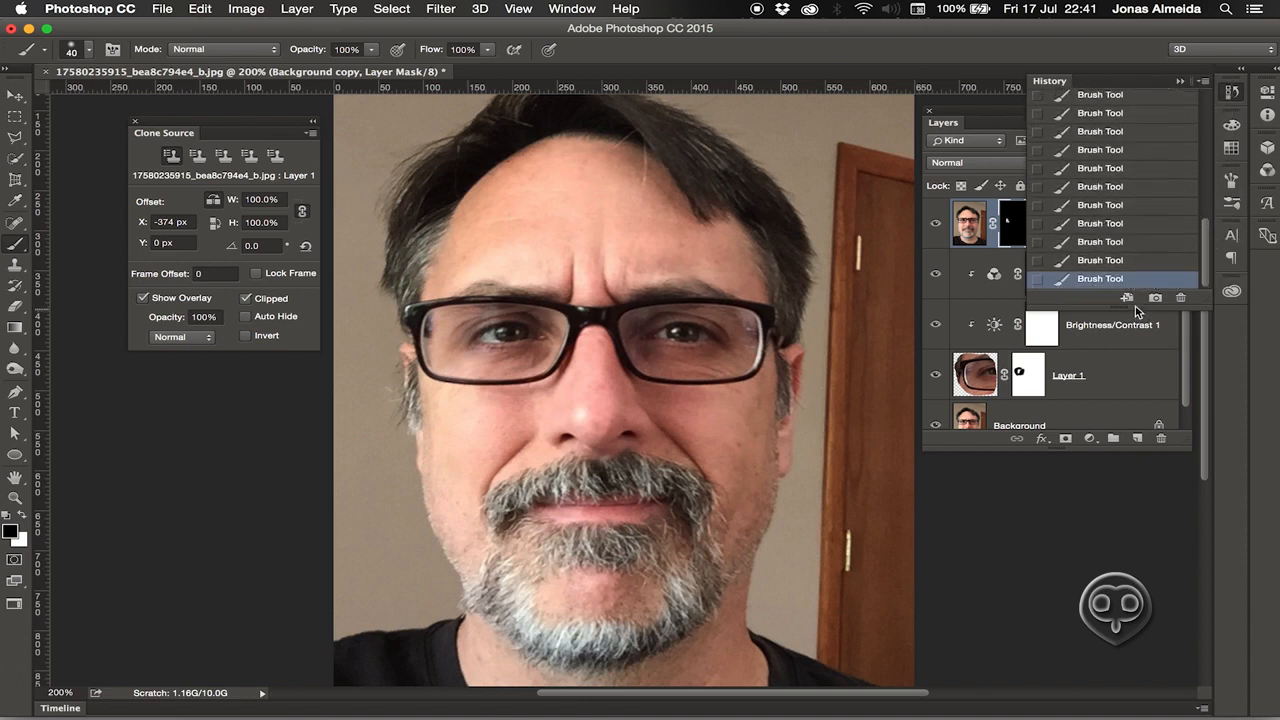
# Flip repeatedly between the original photo and Snapshot 2 in History, ending on Snapshot 2.
pyautogui.scroll(10, 1197, 250)
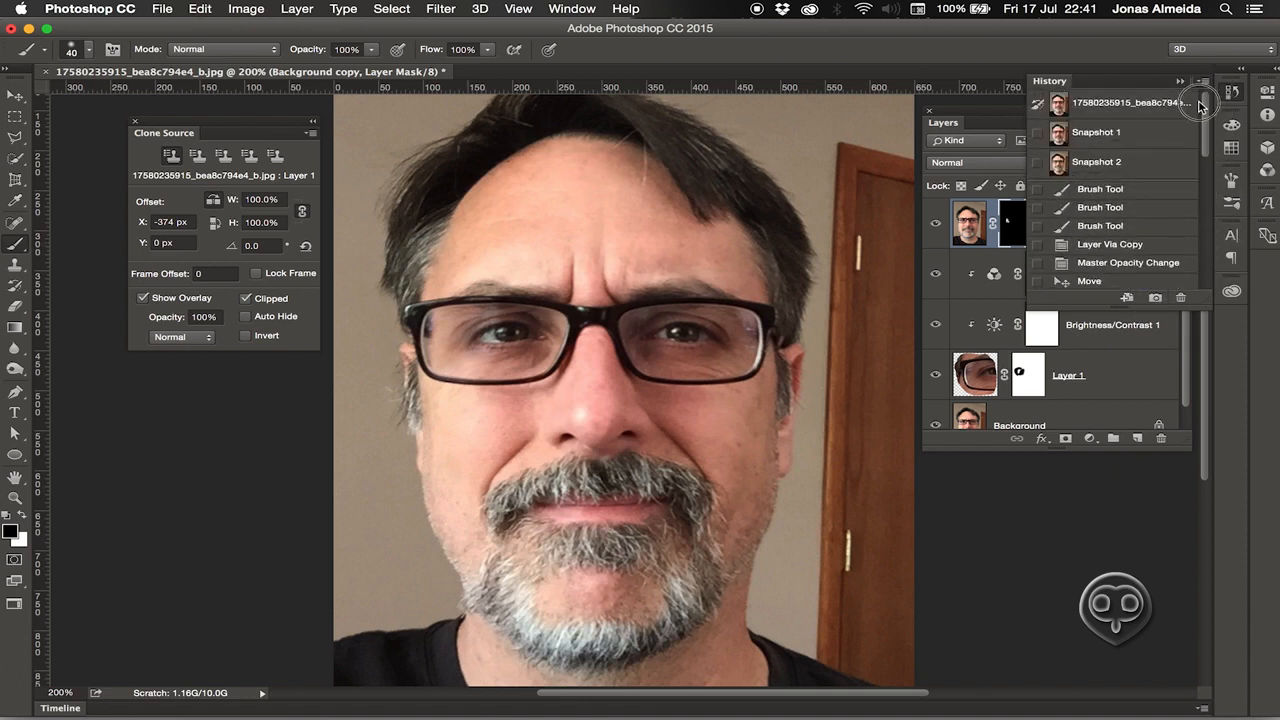
pyautogui.click(1115, 163)
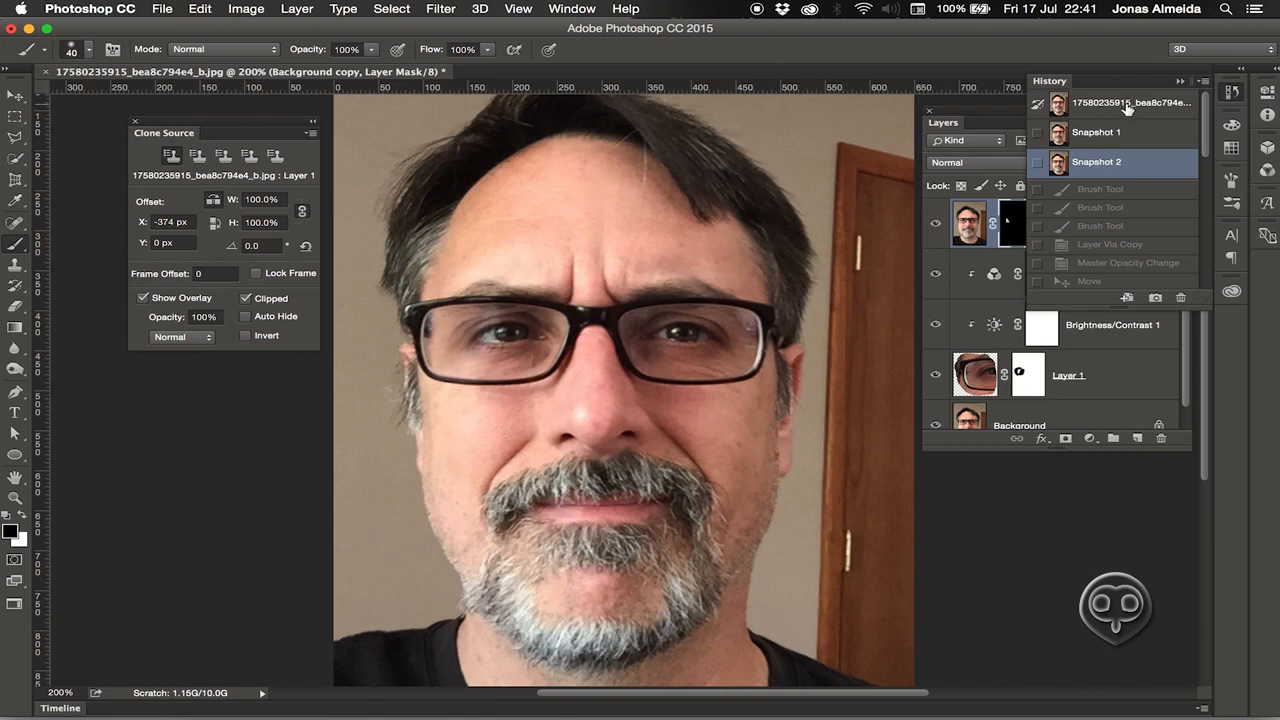
pyautogui.click(1128, 104)
pyautogui.click(1127, 162)
pyautogui.click(1128, 112)
pyautogui.click(1110, 166)
pyautogui.click(1136, 110)
pyautogui.click(1112, 170)
pyautogui.click(1128, 110)
pyautogui.click(1102, 173)
pyautogui.click(1108, 110)
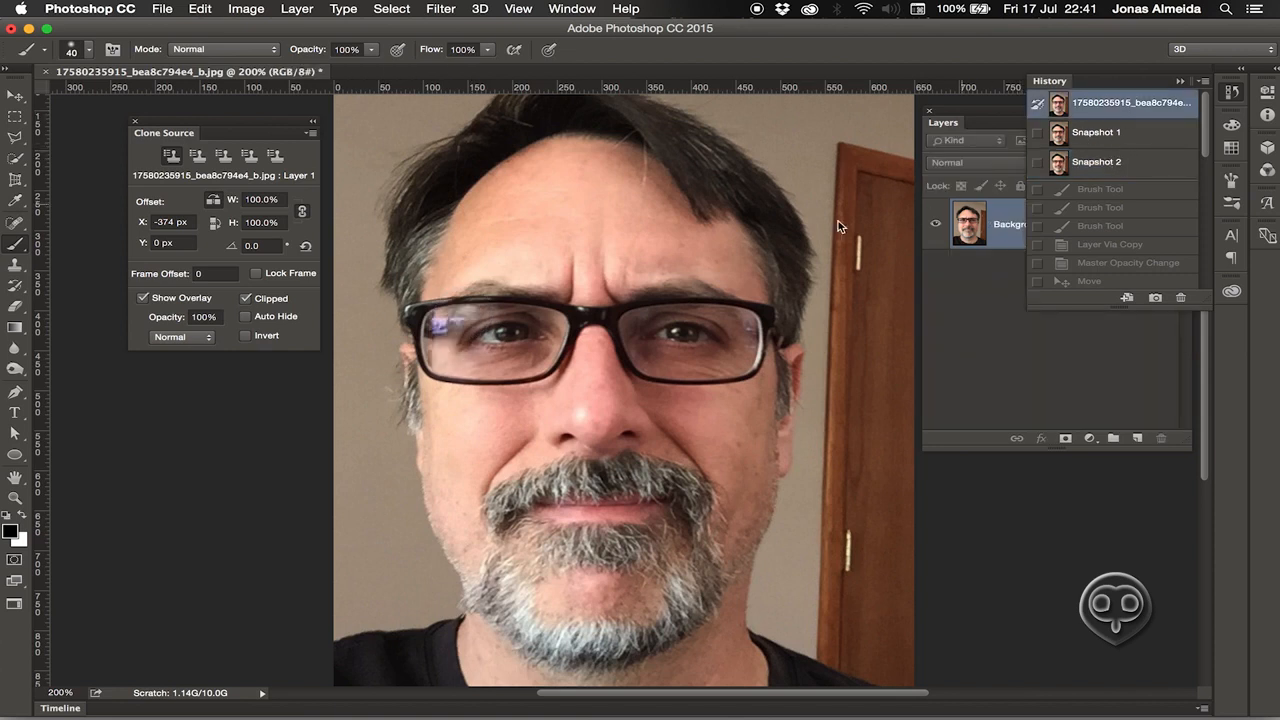
pyautogui.click(1143, 167)
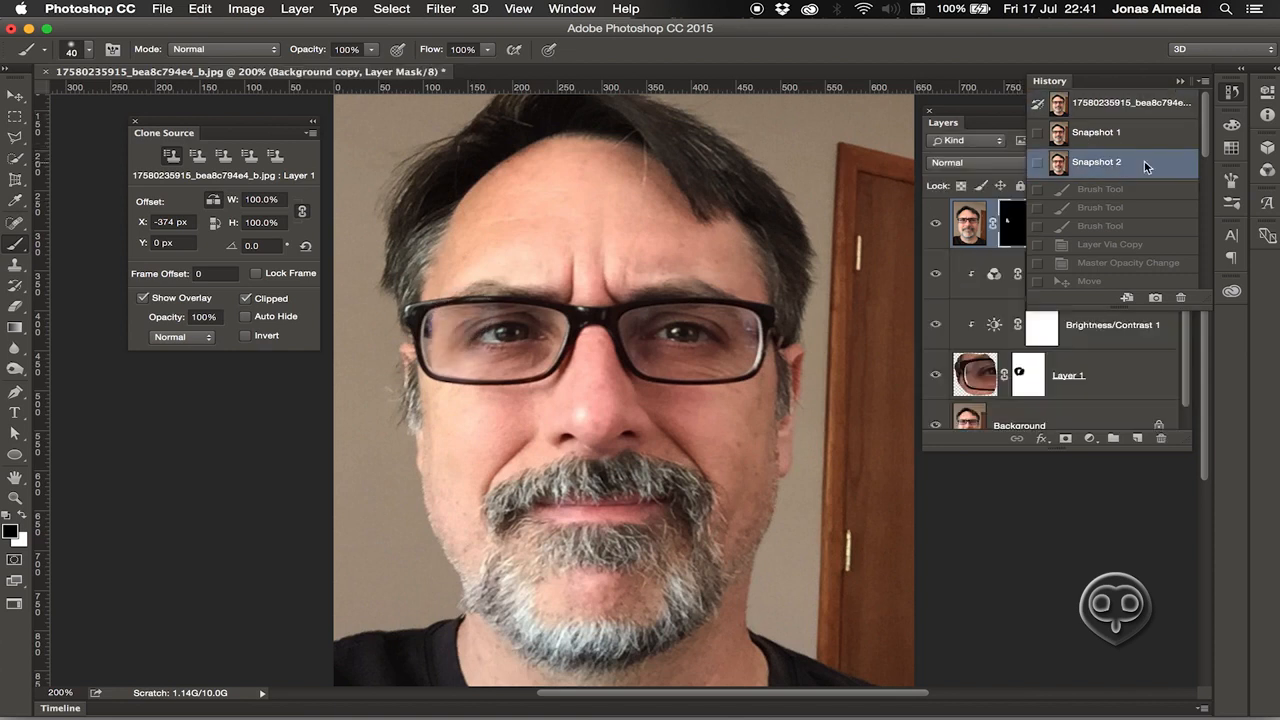
pyautogui.click(1137, 112)
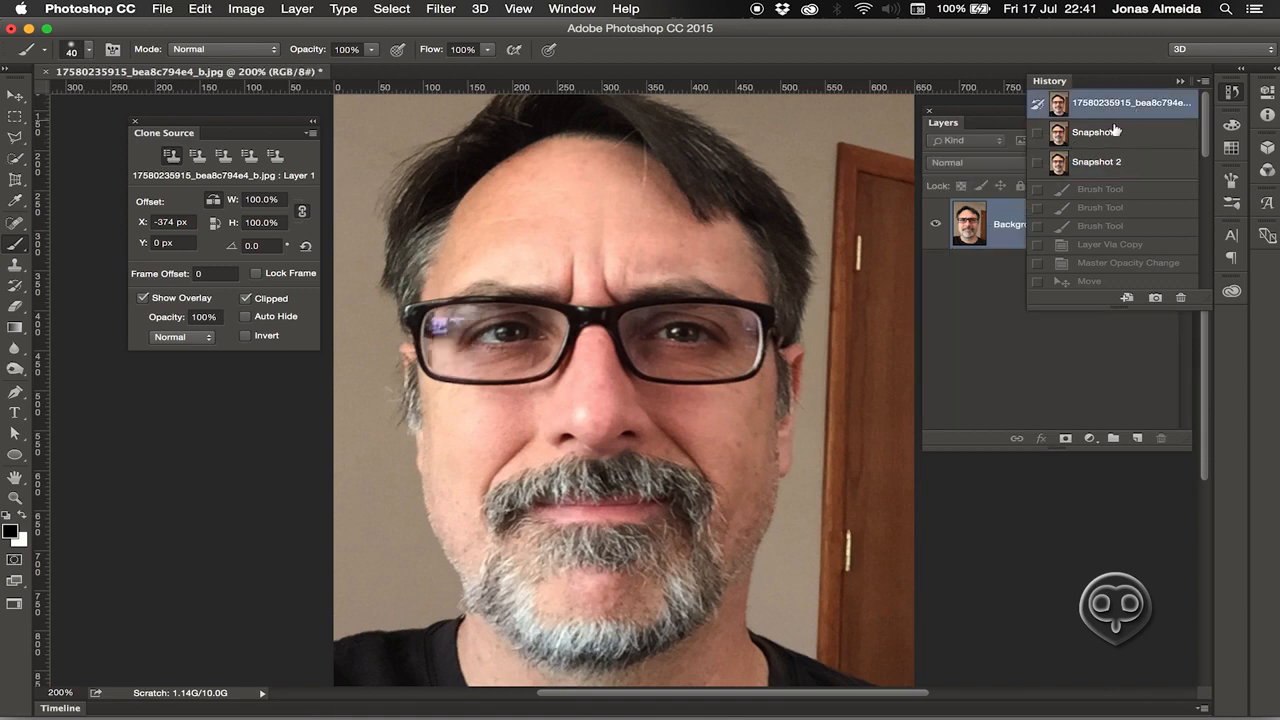
pyautogui.click(1128, 166)
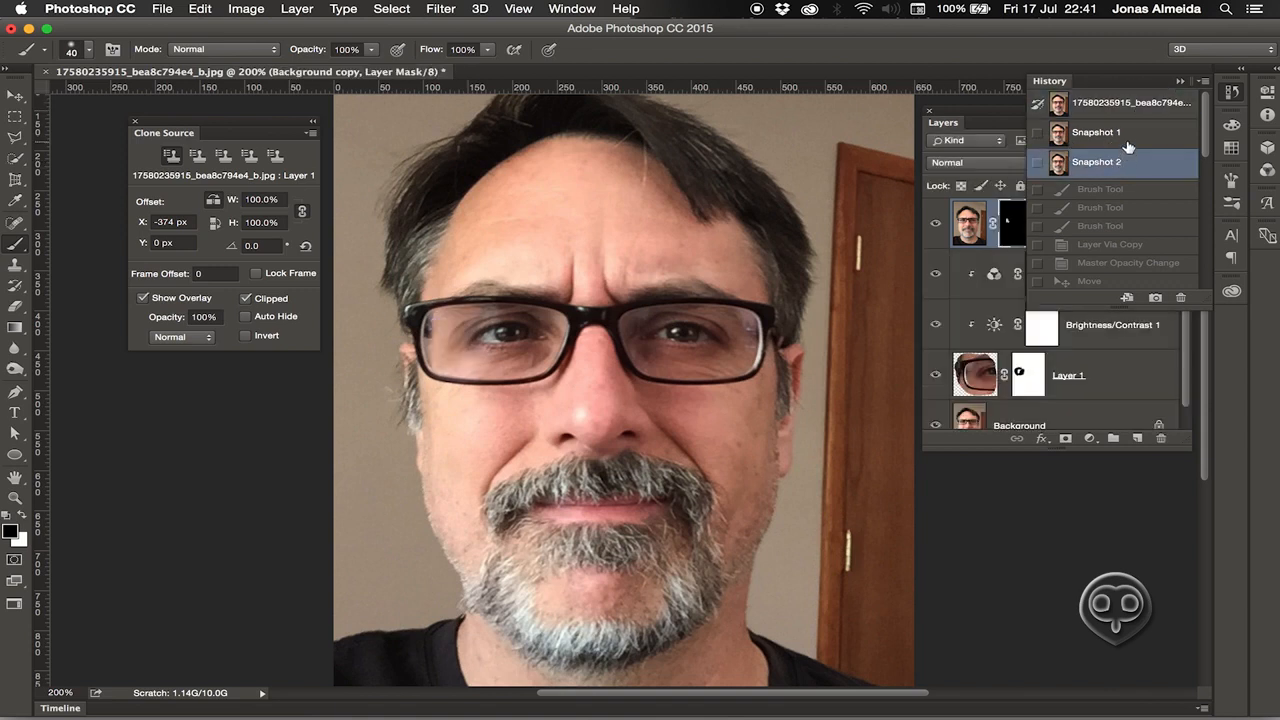
pyautogui.click(1131, 108)
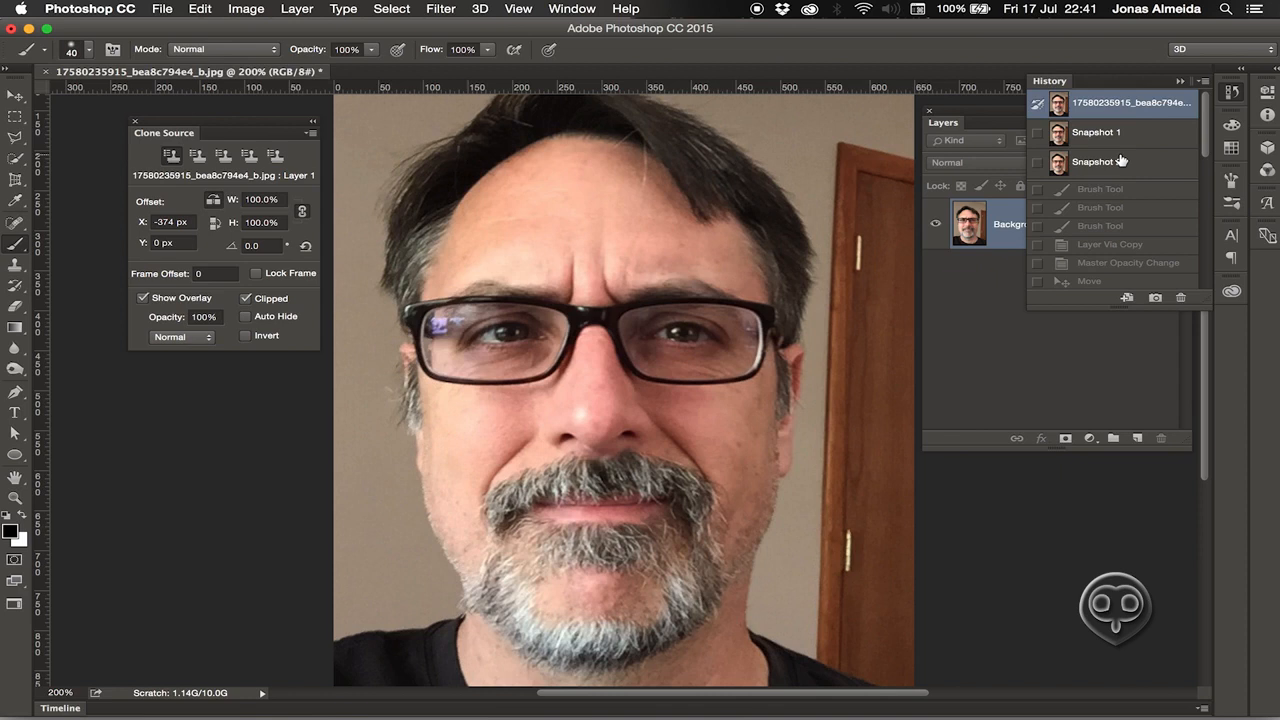
pyautogui.click(1122, 161)
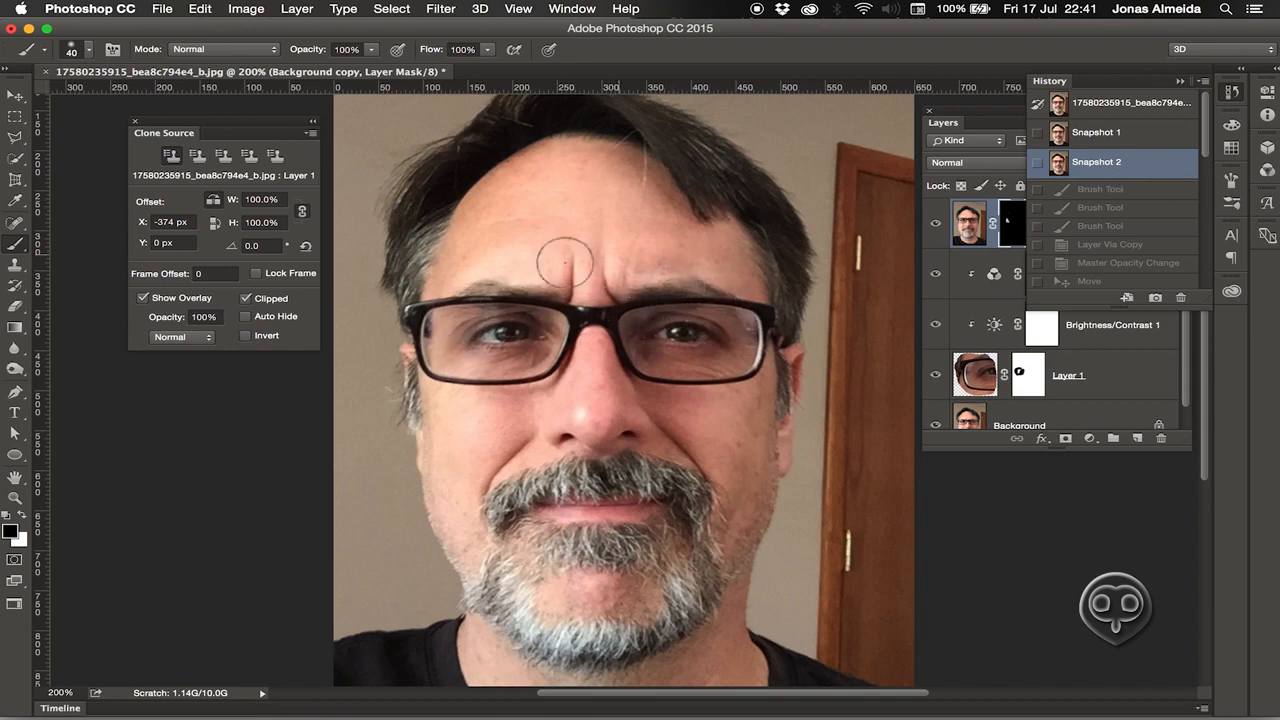
# Dab additional mask strokes over the left lens at 71% brush opacity.
pyautogui.click(1022, 248)
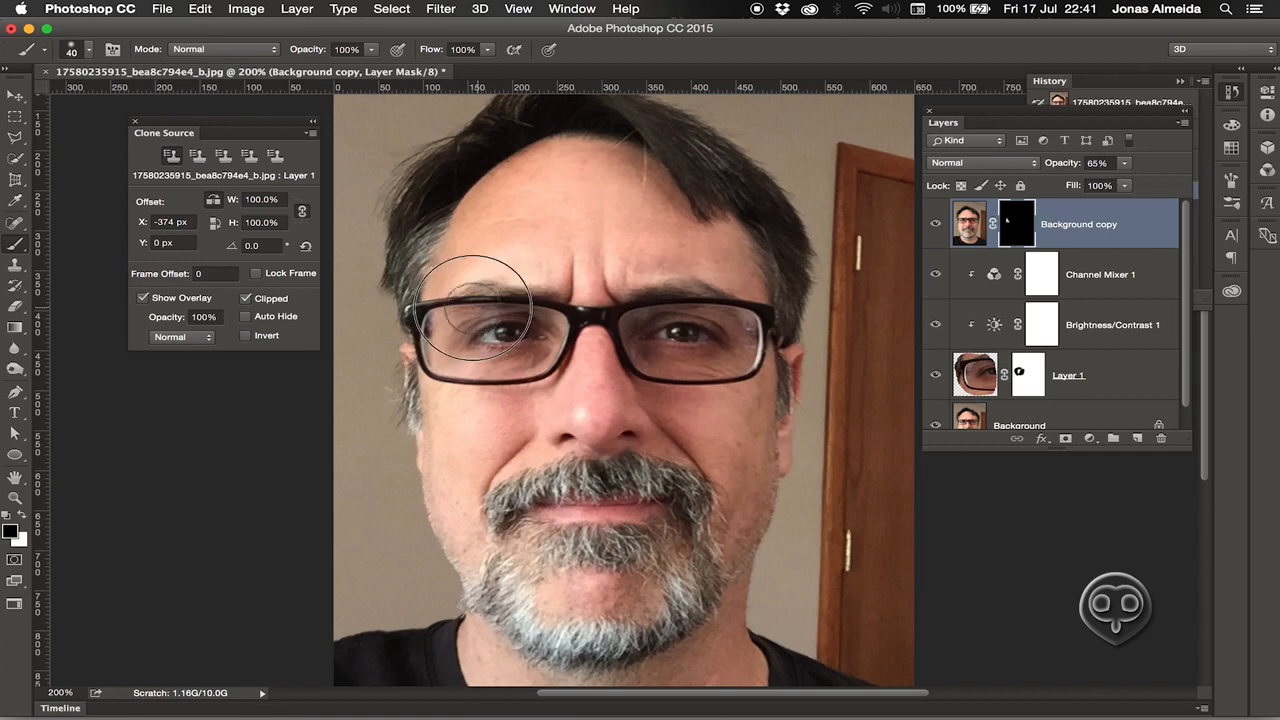
pyautogui.moveTo(320, 53); pyautogui.dragTo(297, 57)
pyautogui.moveTo(453, 314)
pyautogui.mouseDown()
pyautogui.moveTo(610, 312)
pyautogui.moveTo(505, 320)
pyautogui.moveTo(522, 290)
pyautogui.moveTo(497, 308)
pyautogui.mouseUp()
pyautogui.click(451, 316)
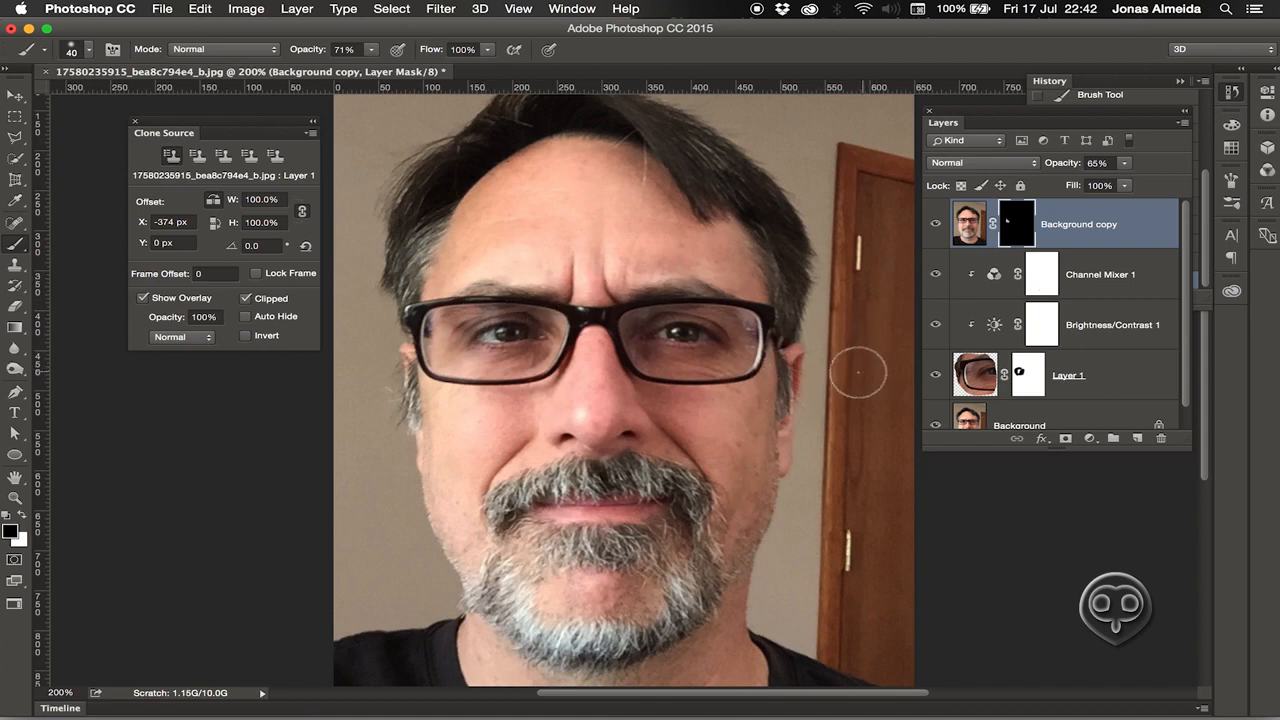
# Return to the latest brush stroke state in History and collapse the History list.
pyautogui.click(1208, 178)
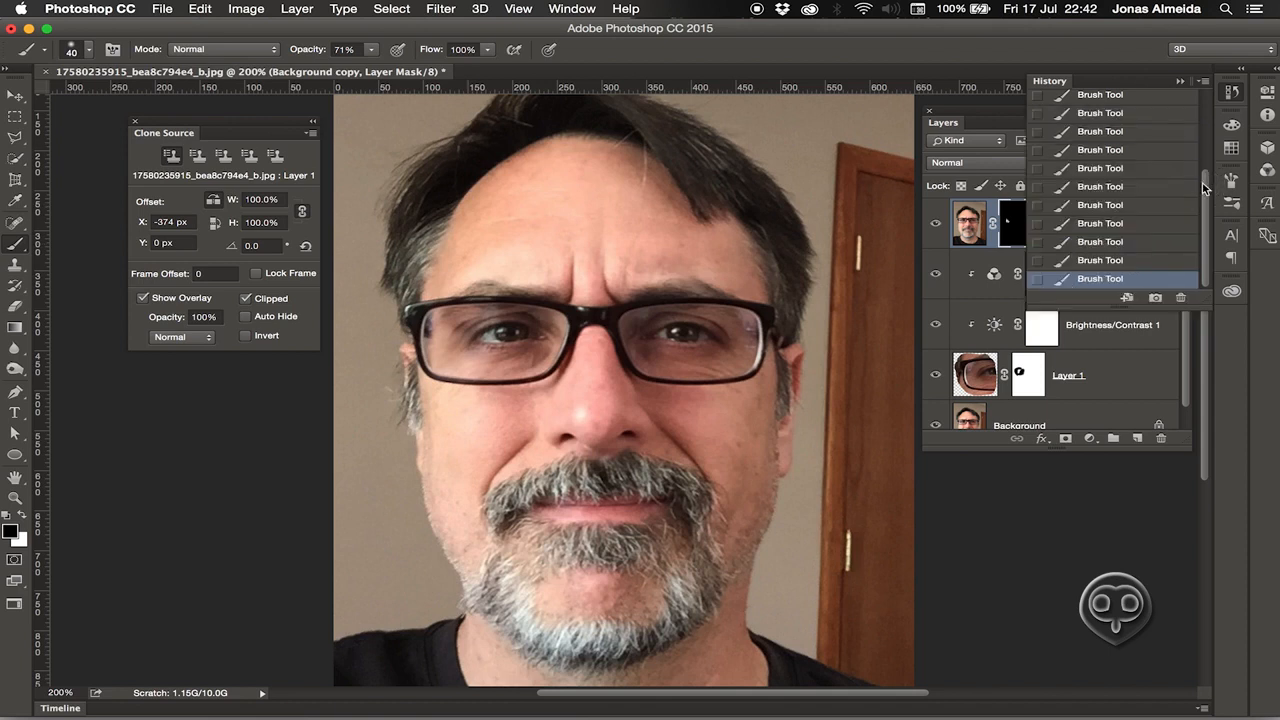
pyautogui.moveTo(1210, 232); pyautogui.dragTo(1210, 122)
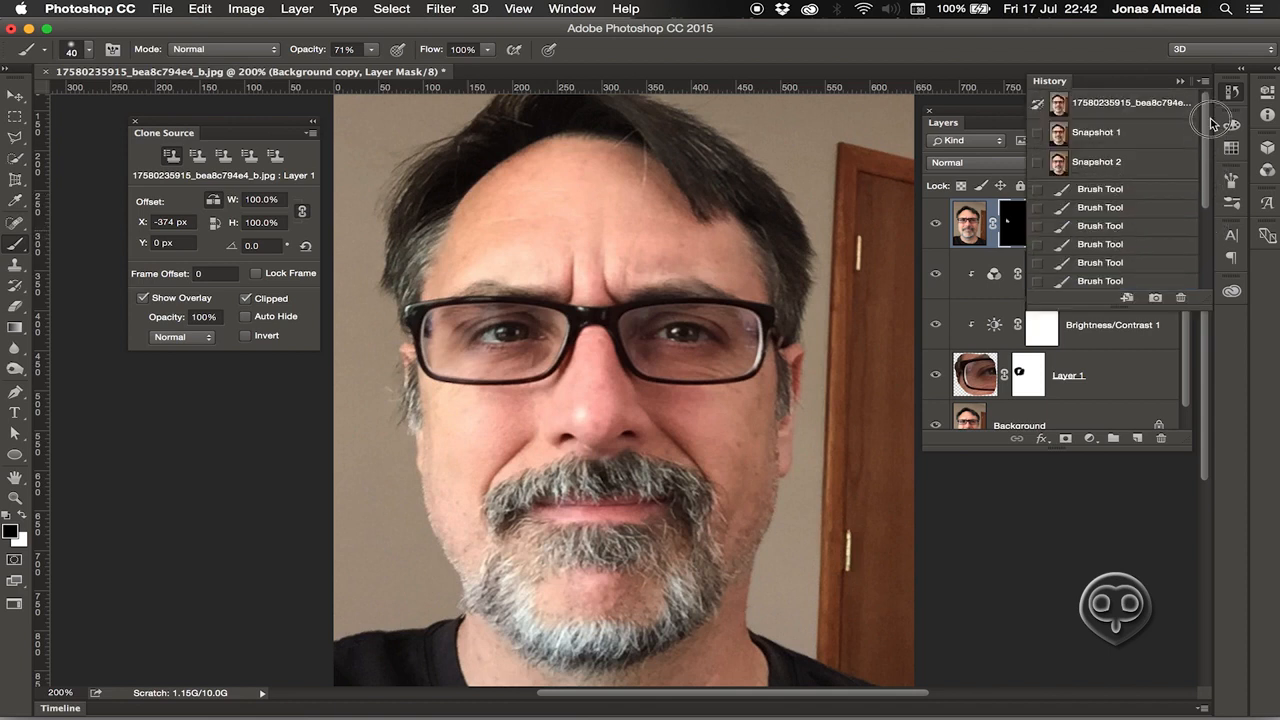
pyautogui.click(1005, 101)
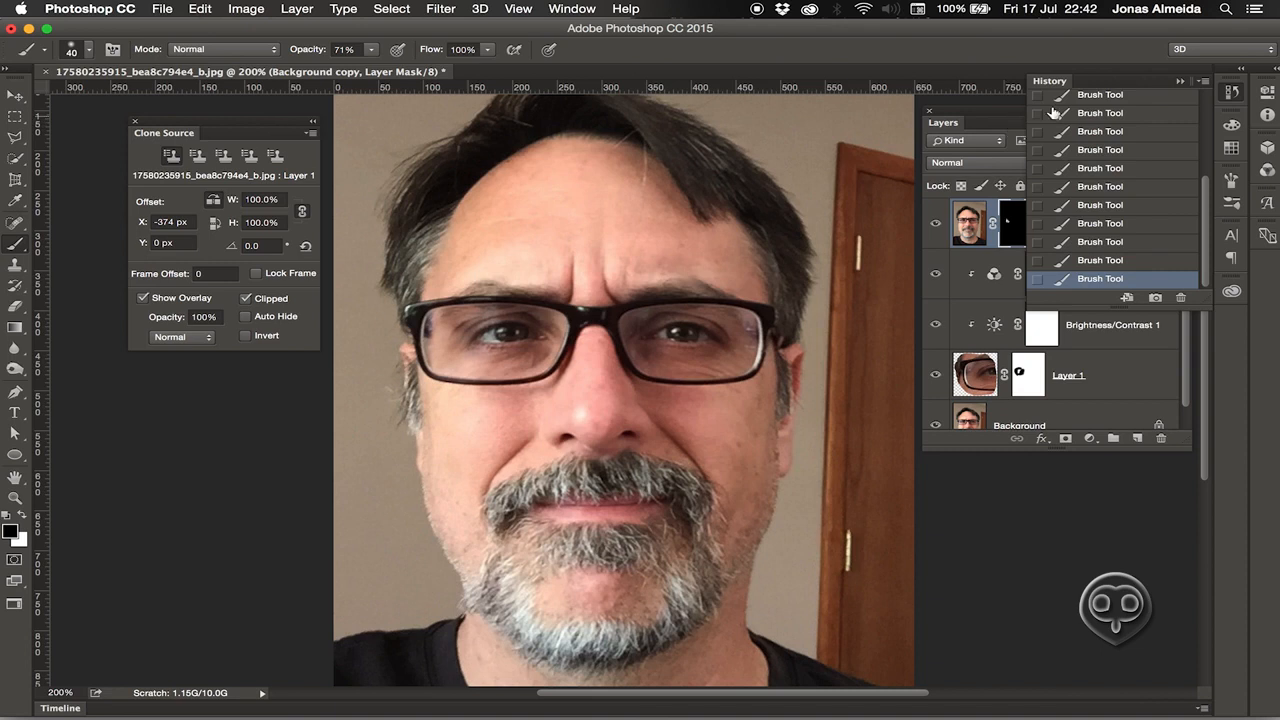
pyautogui.click(1231, 90)
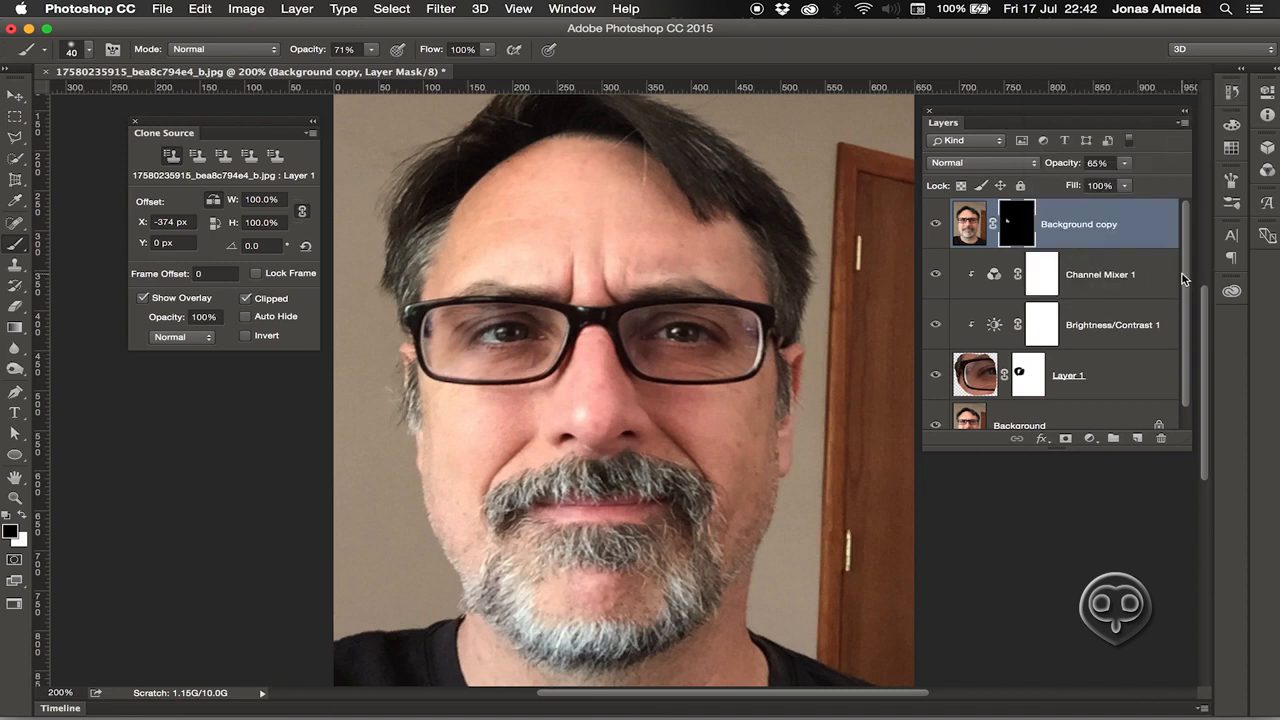
pyautogui.scroll(-2, 1176, 300)
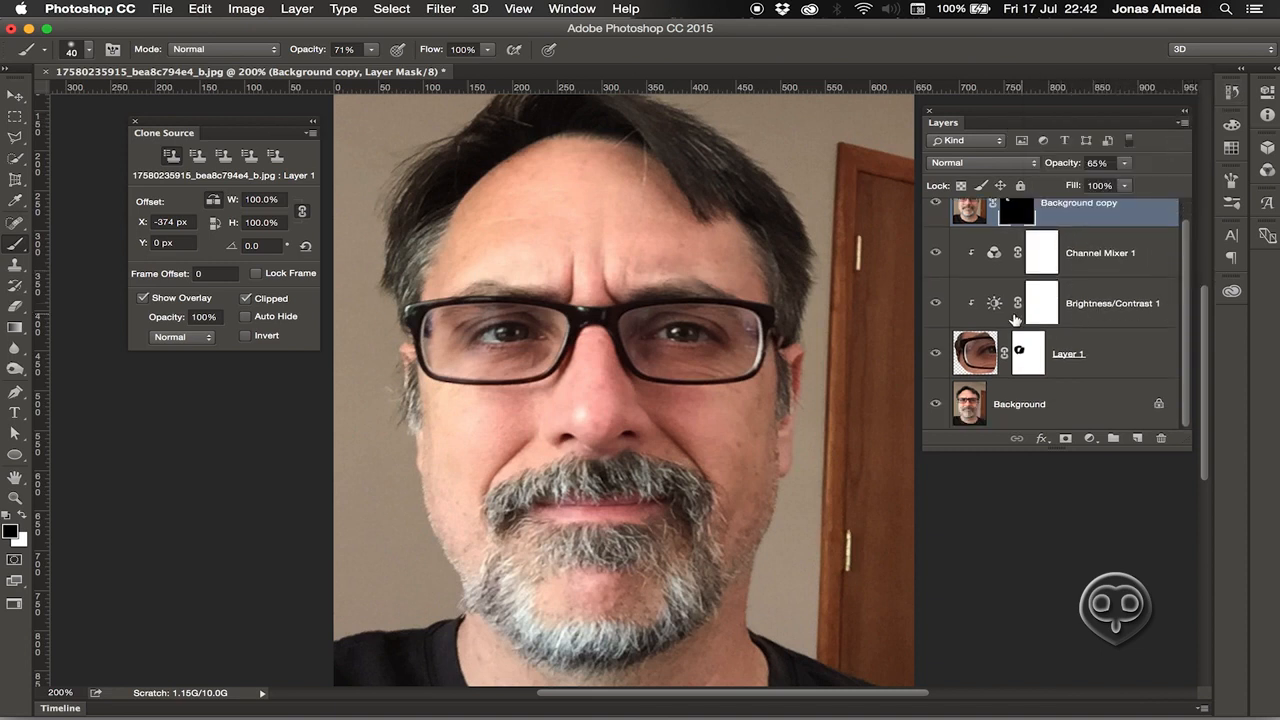